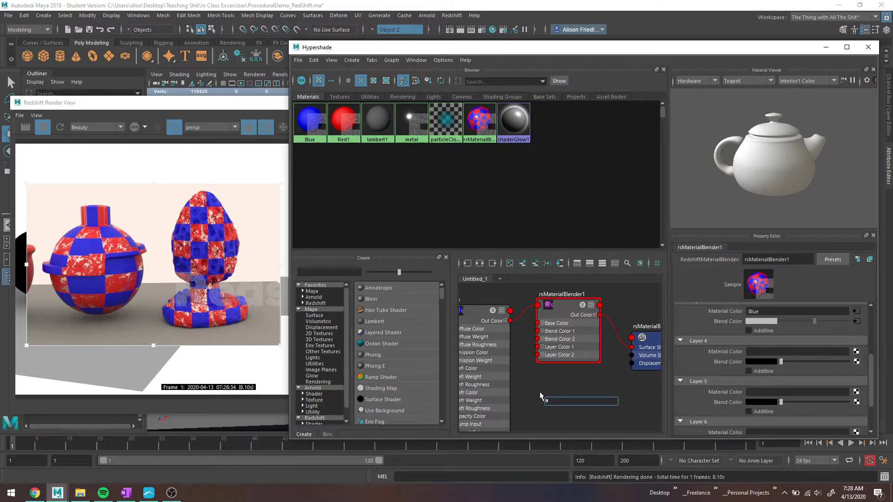
- Create an aiCurvature node in the Hypershade node graph
type("ruve")
key("BackSpace")
key("BackSpace")
key("Down")
key("Down")
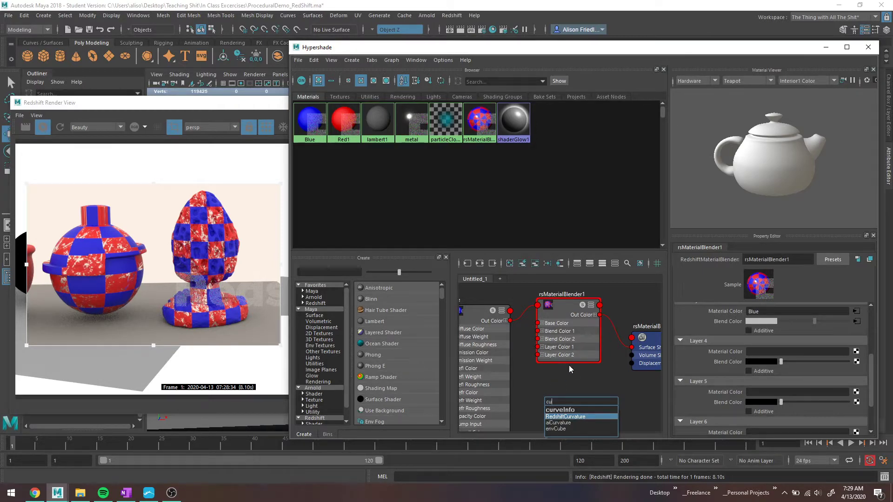
key("Down")
key("Return")
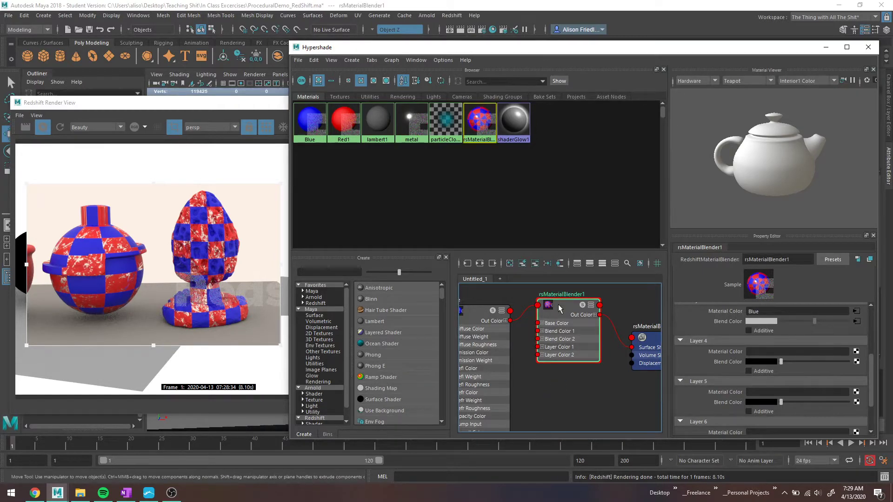
- Assign the aiCurvature1 texture to the Layer 3 blend color of rsMaterialBlender1
left_click(340, 97)
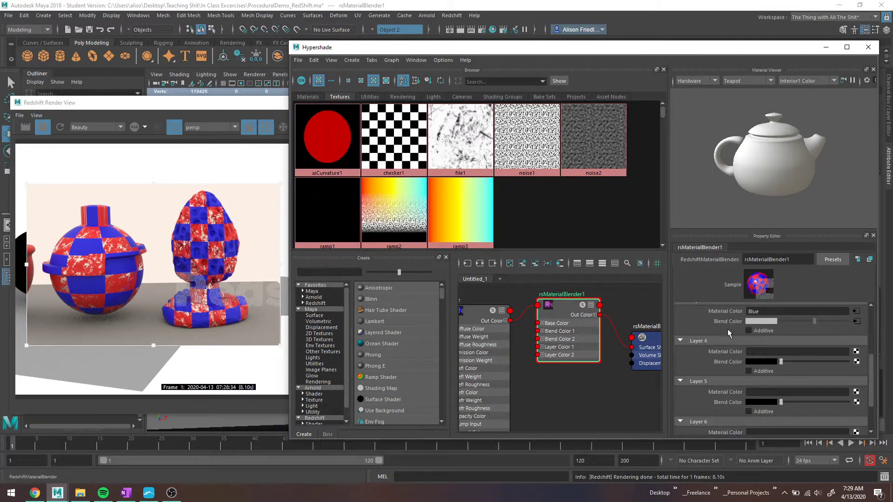
scroll(729, 351, "down", 4)
scroll(728, 352, "up", 4)
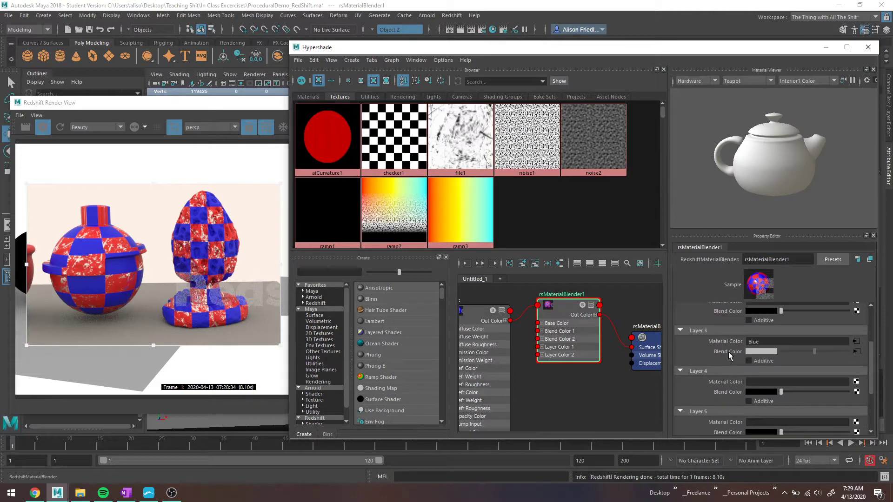
middle_click_drag(339, 147, 727, 380)
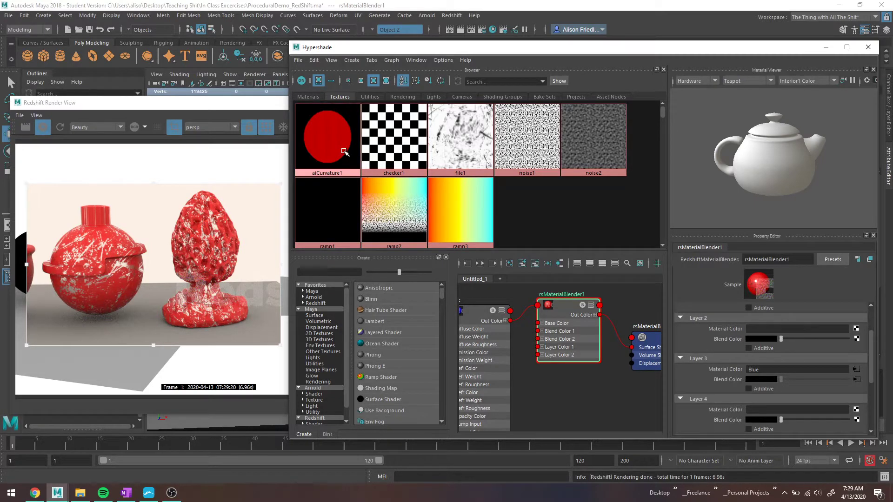
- Delete the aiCurvature1 texture
left_click(344, 151)
key("Delete")
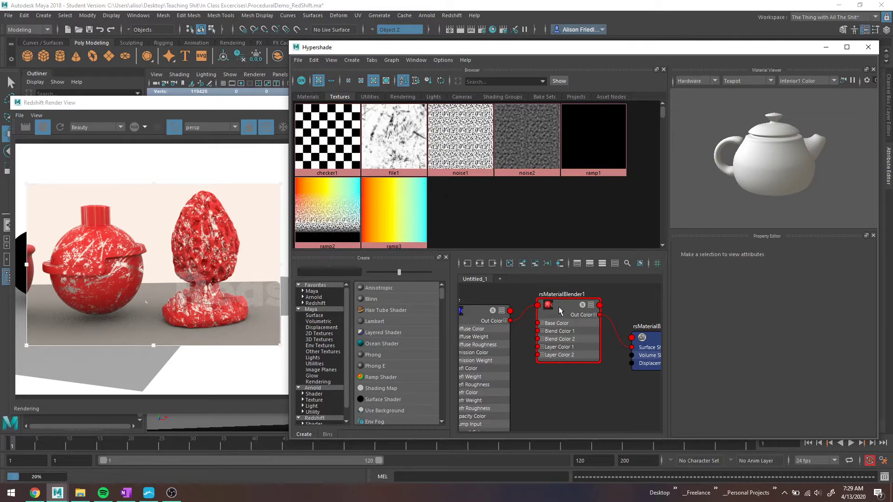
- Spread the Blue and rsMaterialBlender1 nodes apart and add a RedshiftCurvature node between them
left_click_drag(560, 308, 572, 314)
left_click_drag(473, 315, 452, 305)
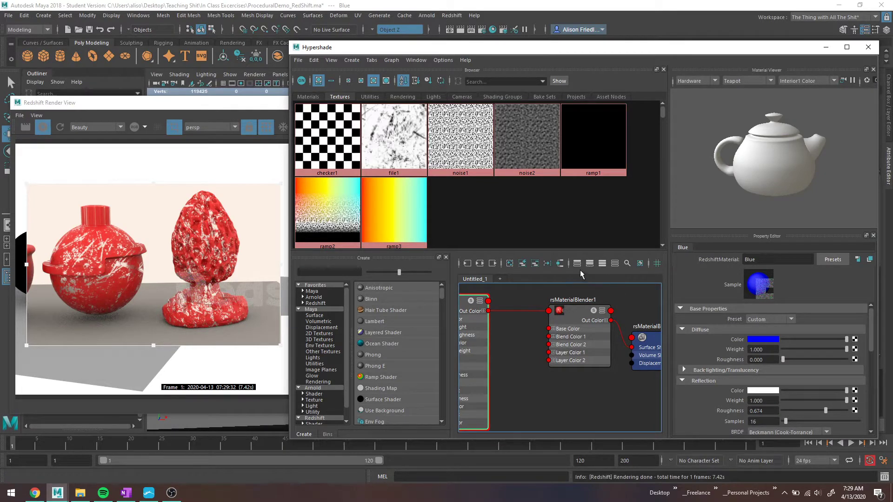
left_click_drag(581, 318, 600, 312)
left_click(657, 340)
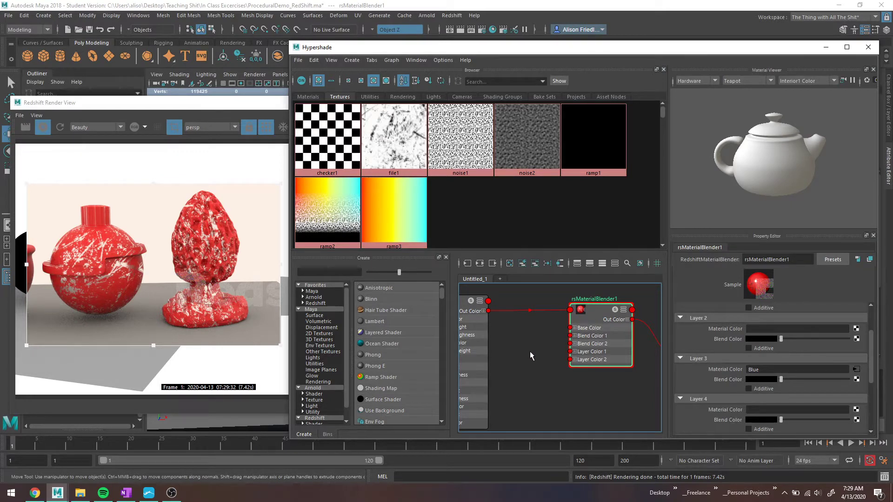
key("Tab")
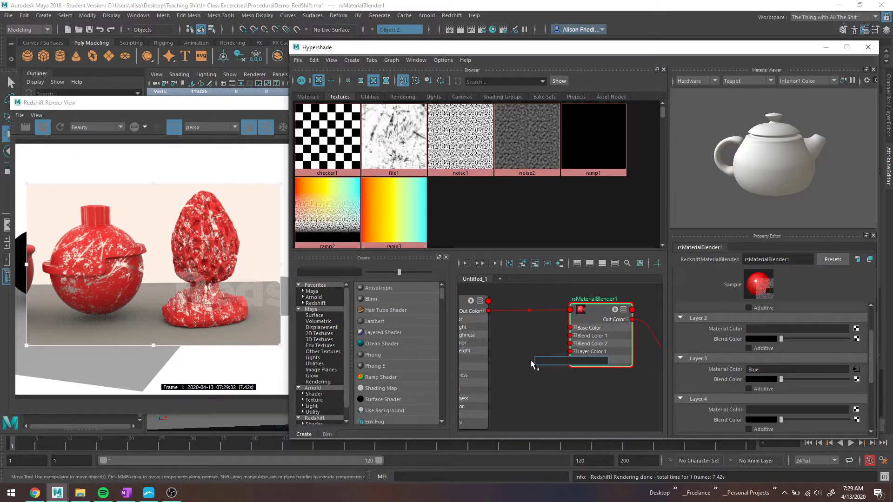
type("cur")
key("Down")
key("Down")
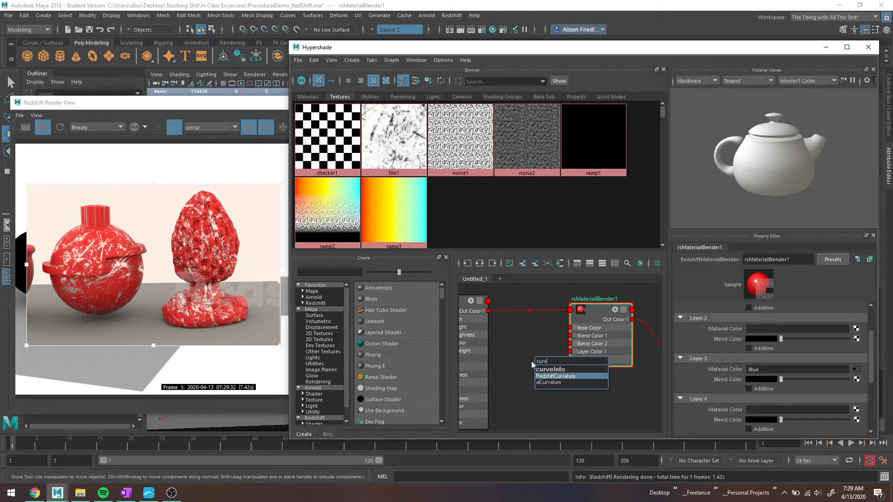
key("Return")
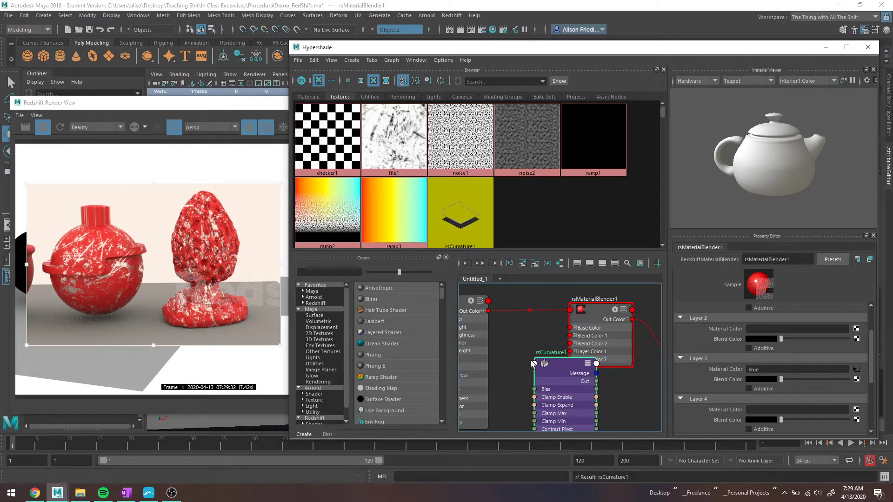
left_click_drag(528, 360, 522, 351)
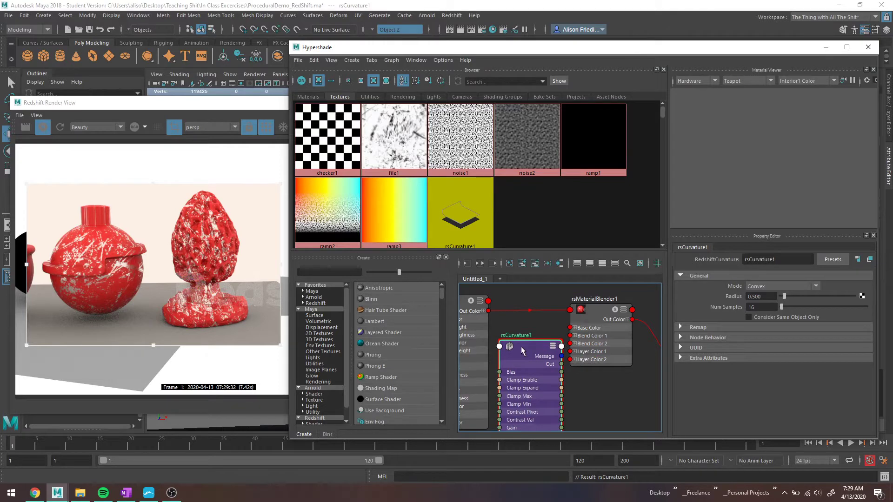
- Try to assign rsCurvature1 to the Layer 3 blend color of rsMaterialBlender1, dismissing the Connection Editor
left_click(583, 320)
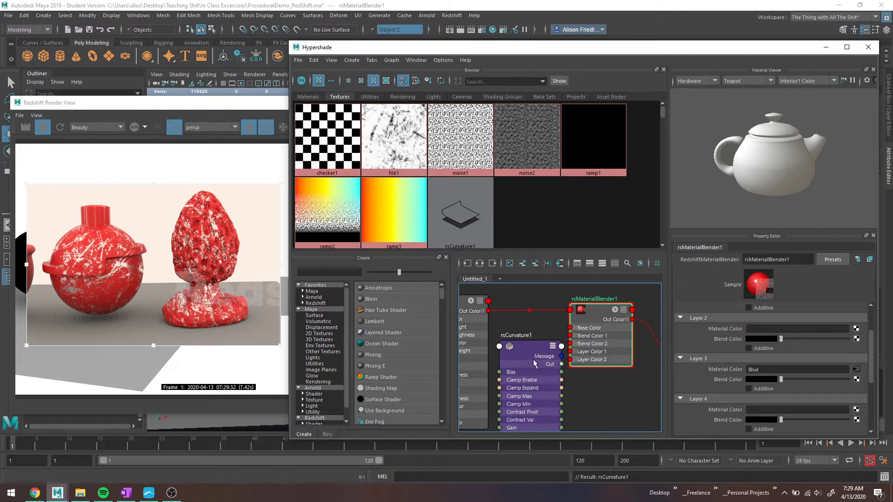
middle_click_drag(530, 359, 723, 378)
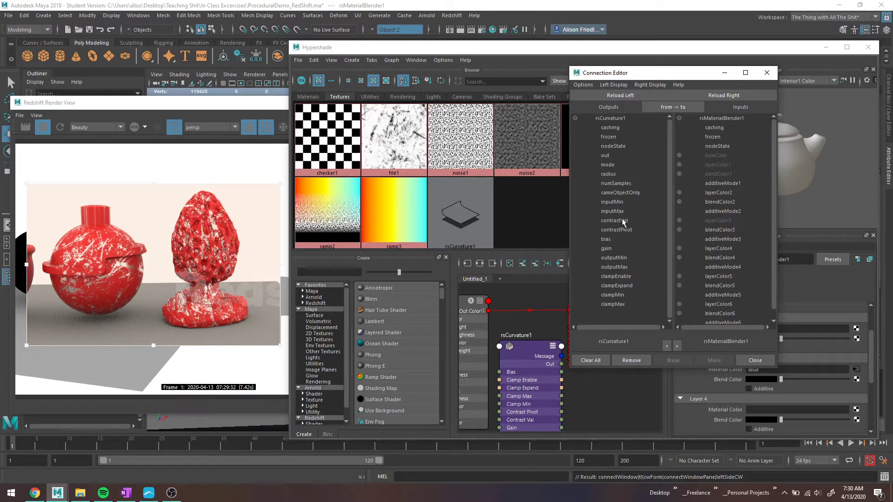
left_click(766, 73)
- Show the full attribute list of rsCurvature1 and try to wire its Out attribute into rsMaterialBlender1
left_click_drag(547, 356, 524, 347)
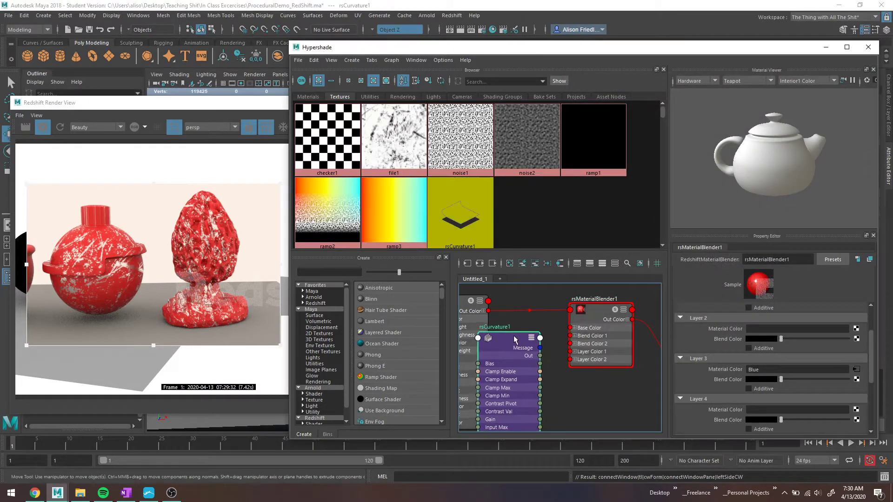
left_click(530, 337)
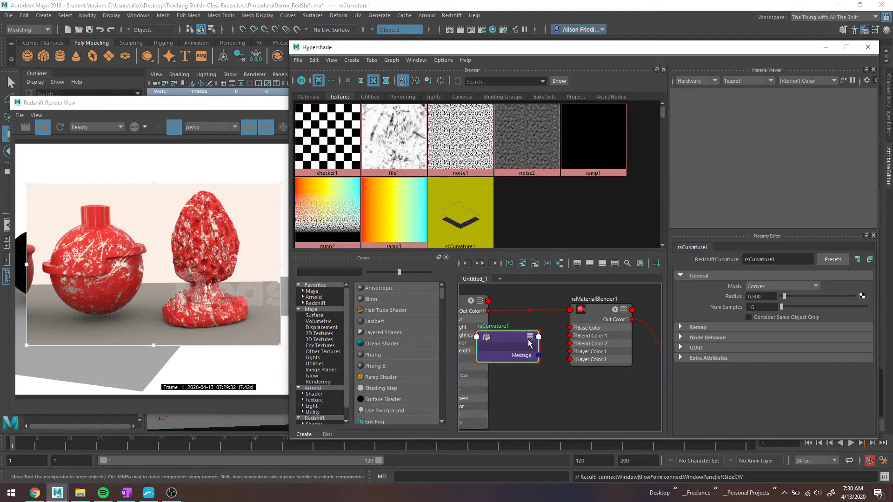
left_click(530, 337)
left_click(530, 337)
left_click(530, 337)
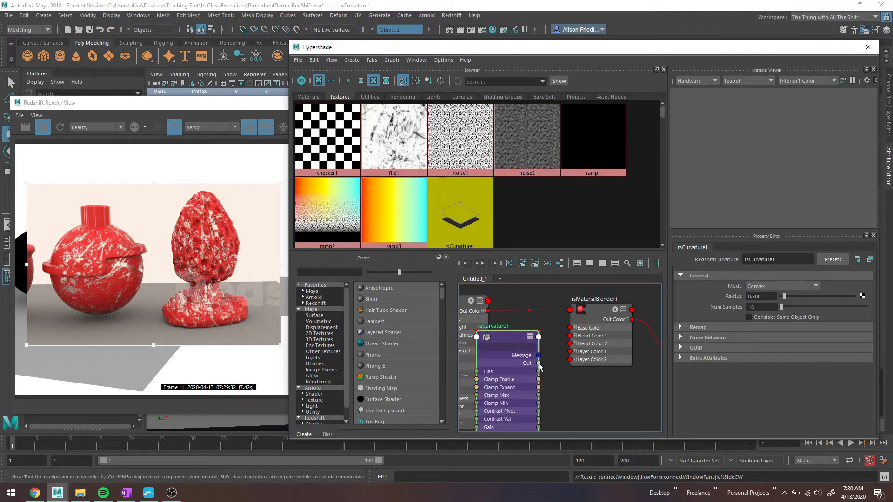
left_click_drag(538, 363, 578, 343)
- Examine the layer settings of rsMaterialBlender1 and the components of its Base Color, Blend Color 1 and Blend Color 2 inputs
left_click(588, 332)
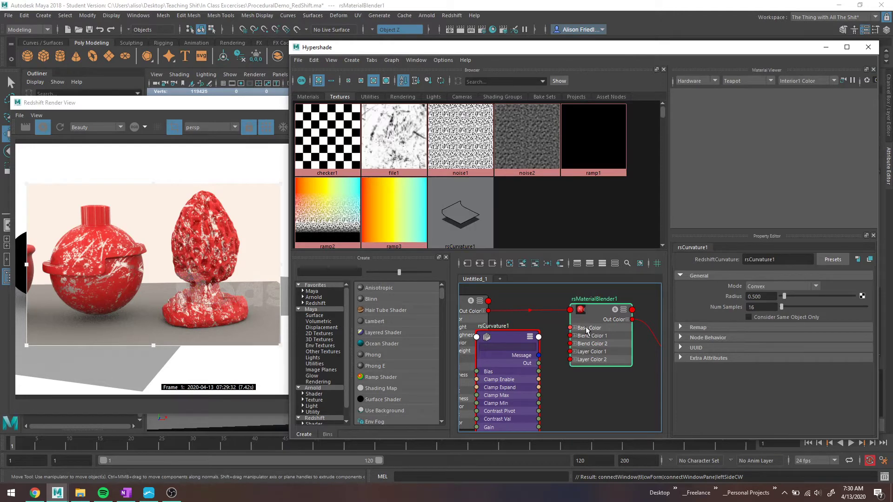
scroll(728, 353, "down", 2)
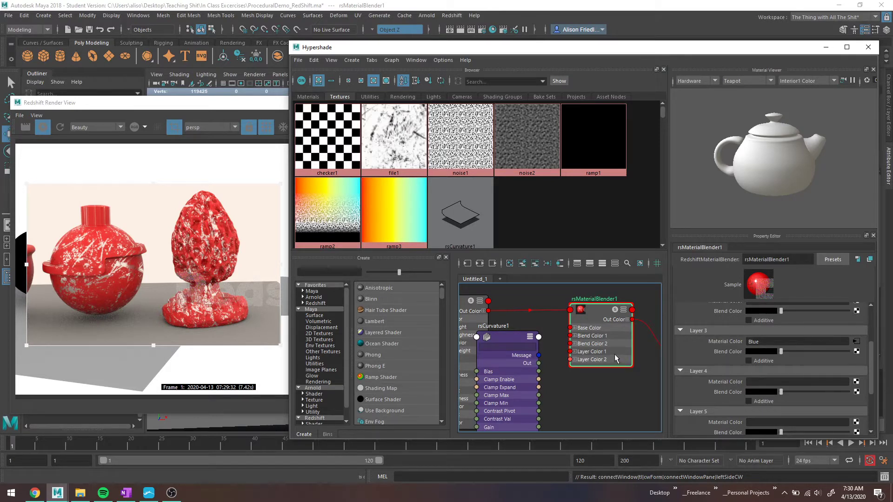
scroll(711, 367, "up", 6)
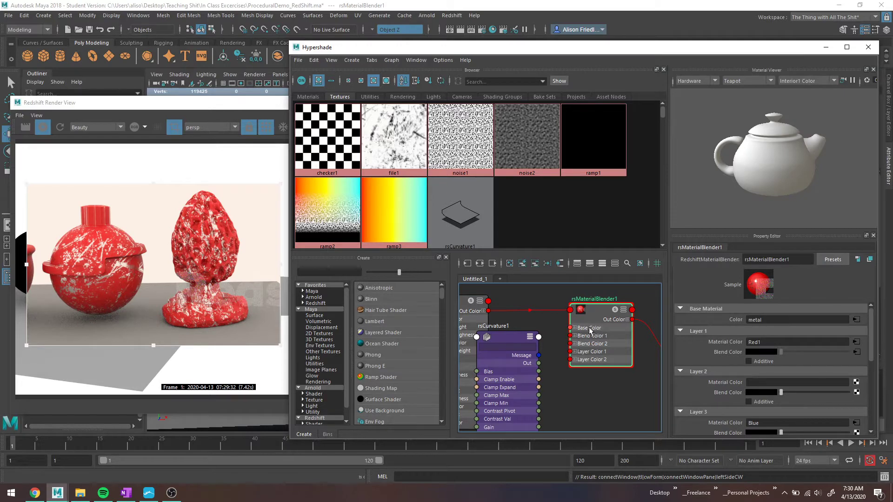
left_click_drag(595, 325, 615, 309)
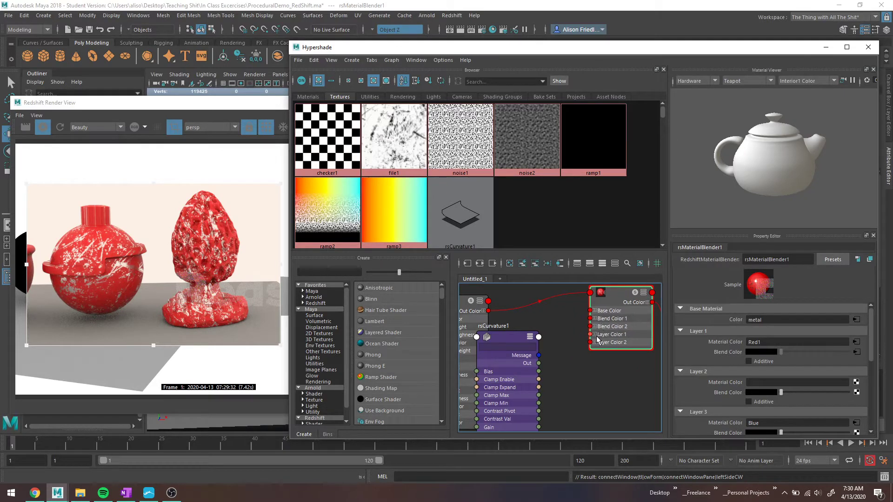
left_click(595, 326)
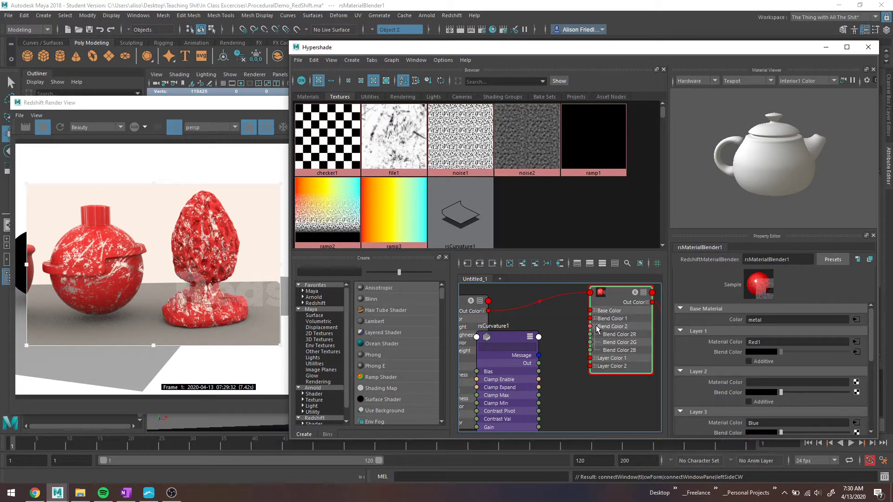
left_click(595, 319)
left_click(595, 318)
left_click(595, 327)
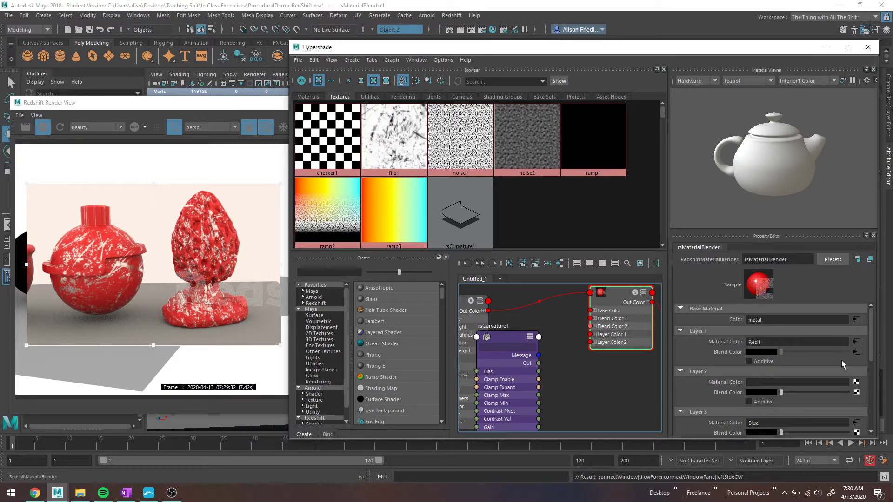
left_click(595, 311)
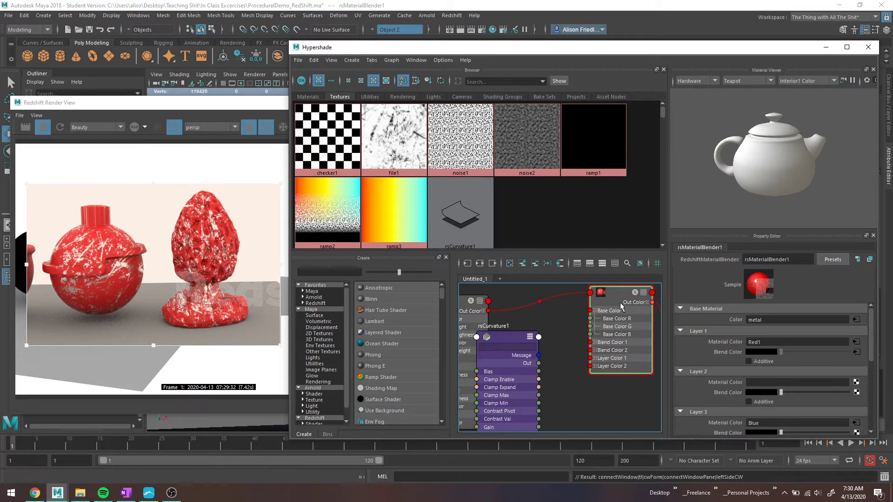
- Graph the input and output connections of rsMaterialBlender1 and maximize the Hypershade window
left_click(479, 264)
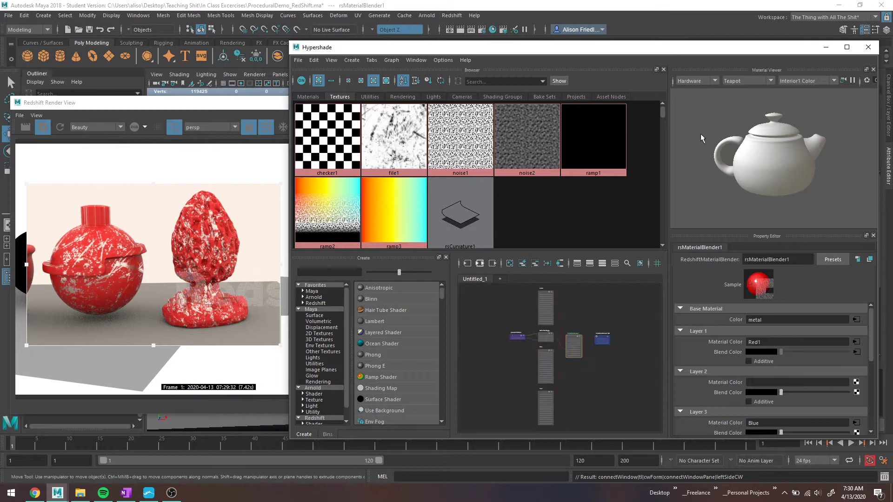
left_click(847, 47)
scroll(367, 344, "up", 4)
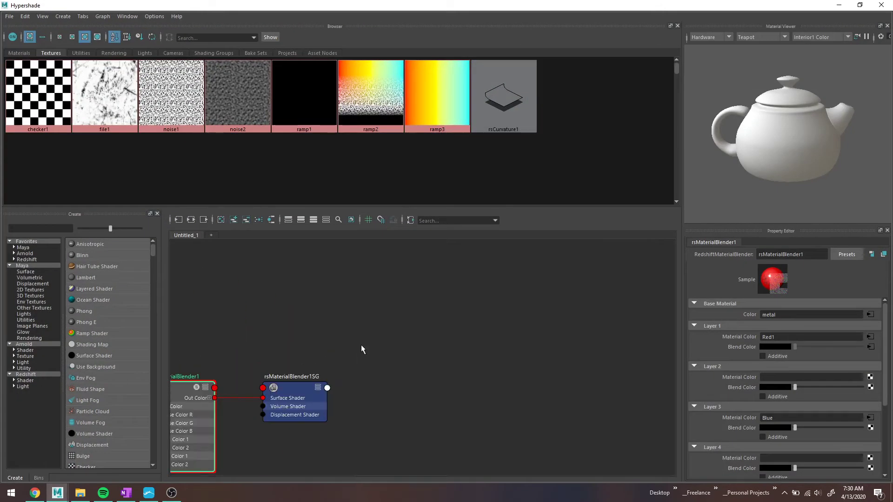
middle_click_drag(362, 349, 578, 313, "alt")
scroll(433, 337, "down", 3)
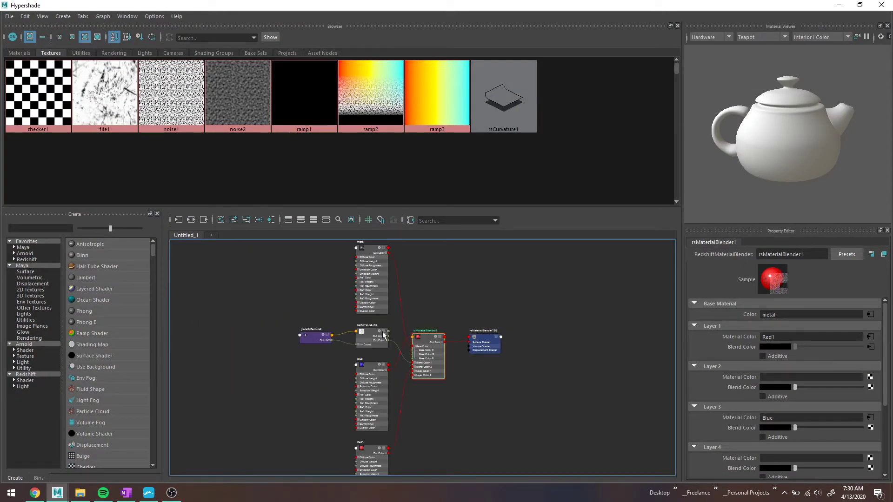
- Gather the SCRATCHES.jpg, Blue and metal nodes together on the input side of rsMaterialBlender1
left_click_drag(384, 335, 356, 335)
left_click_drag(372, 366, 333, 321)
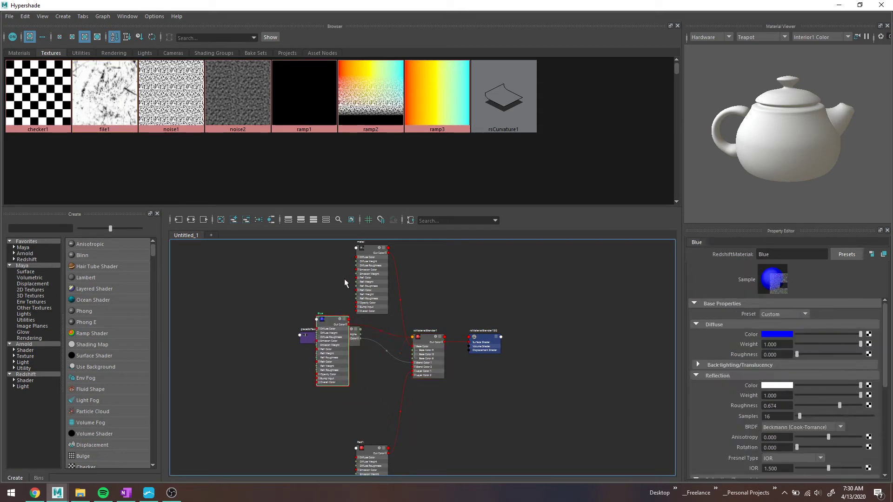
left_click_drag(373, 248, 329, 341)
scroll(429, 347, "up", 5)
middle_click_drag(355, 352, 444, 361, "alt")
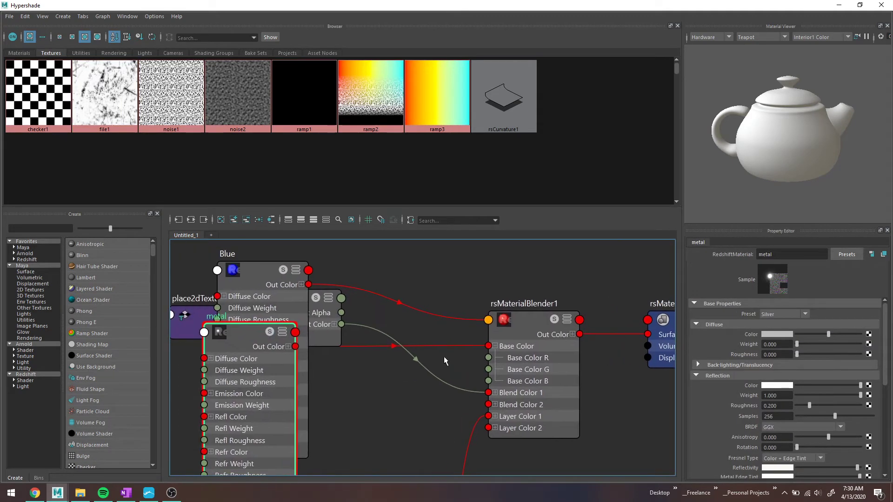
scroll(444, 360, "down", 1)
scroll(298, 348, "up", 1)
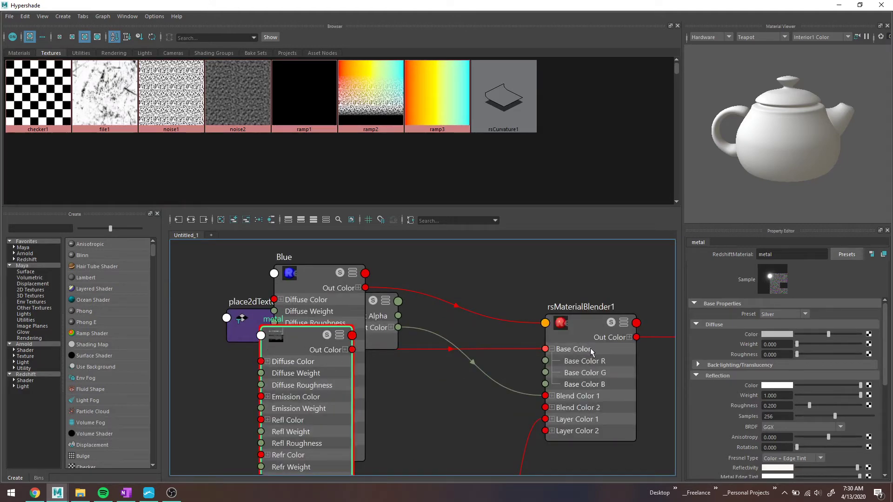
- Move the metal and Blue nodes clear of SCRATCHES.jpg and select rsMaterialBlender1
left_click(521, 348)
left_click_drag(293, 341, 317, 375)
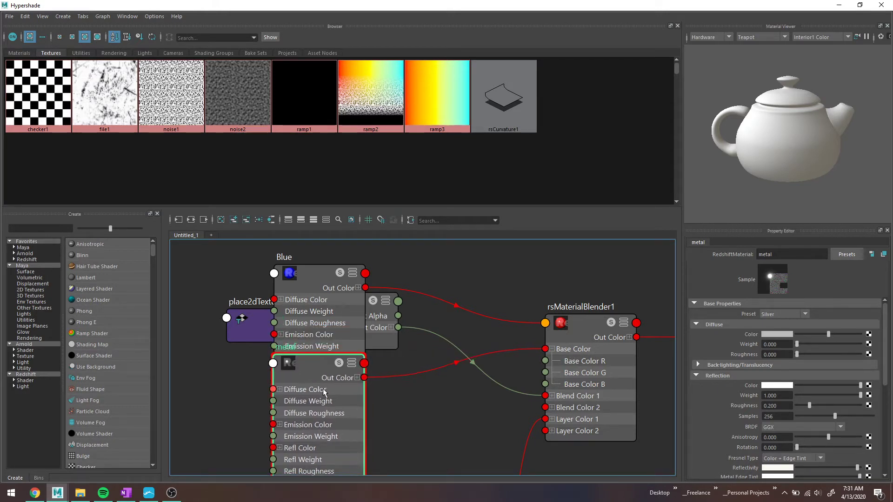
left_click(298, 273)
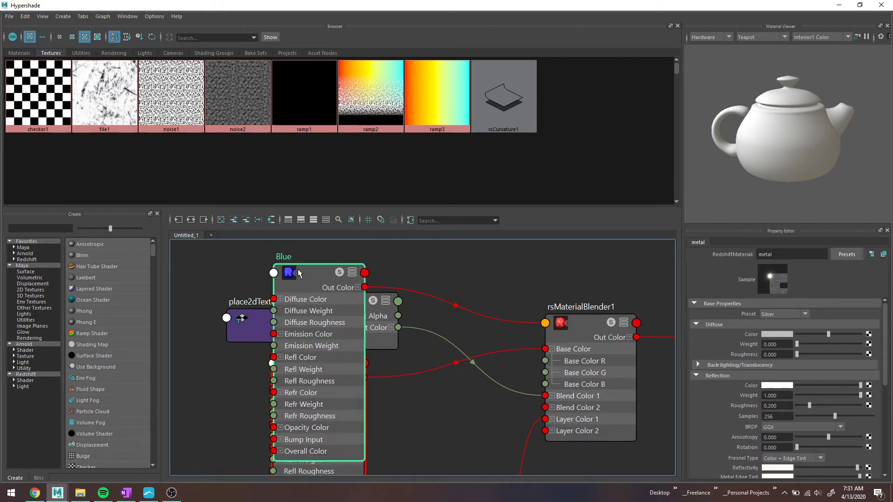
left_click_drag(298, 273, 201, 247)
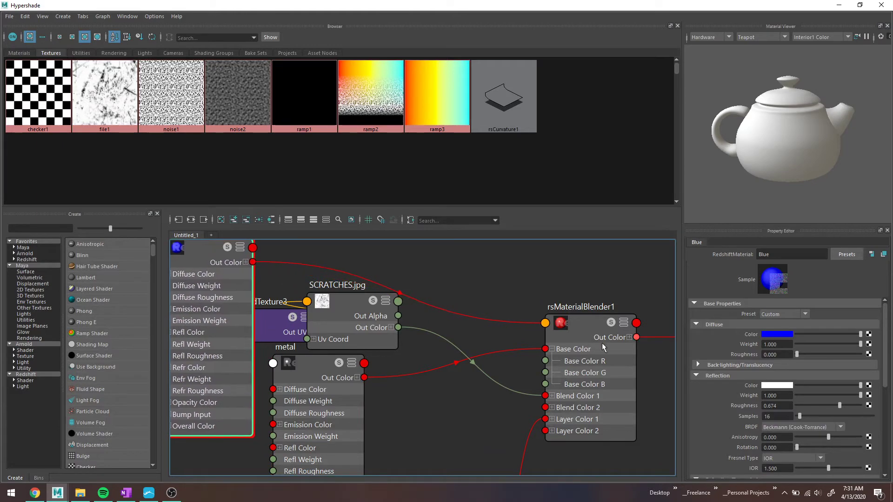
left_click(579, 329)
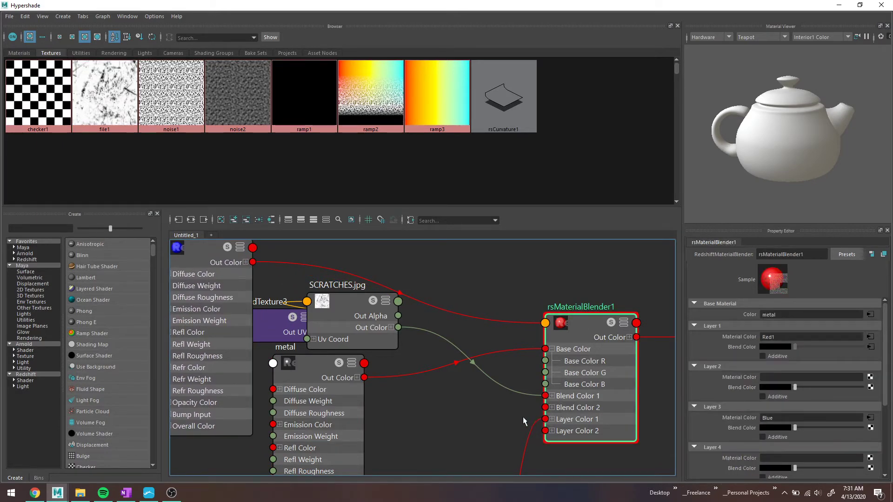
scroll(535, 409, "down", 3)
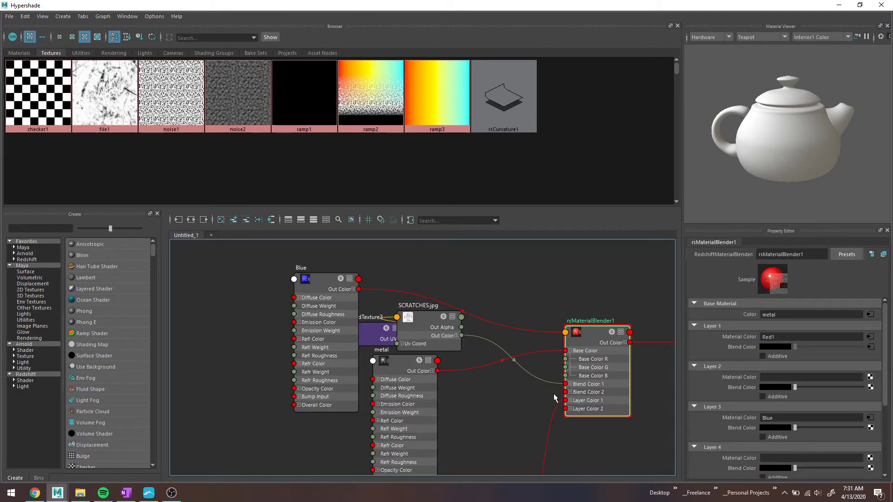
- Move the Red1 node up beside the metal node, close to the inputs of rsMaterialBlender1
middle_click_drag(508, 380, 498, 299)
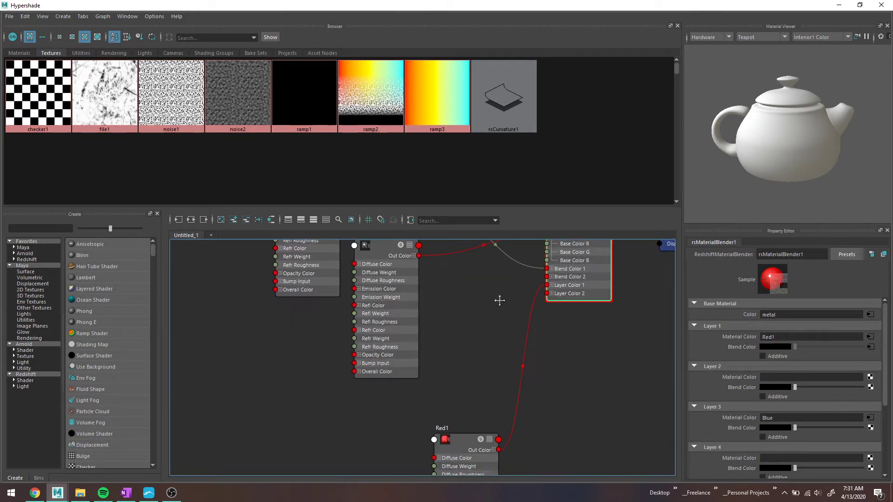
left_click_drag(479, 409, 456, 321)
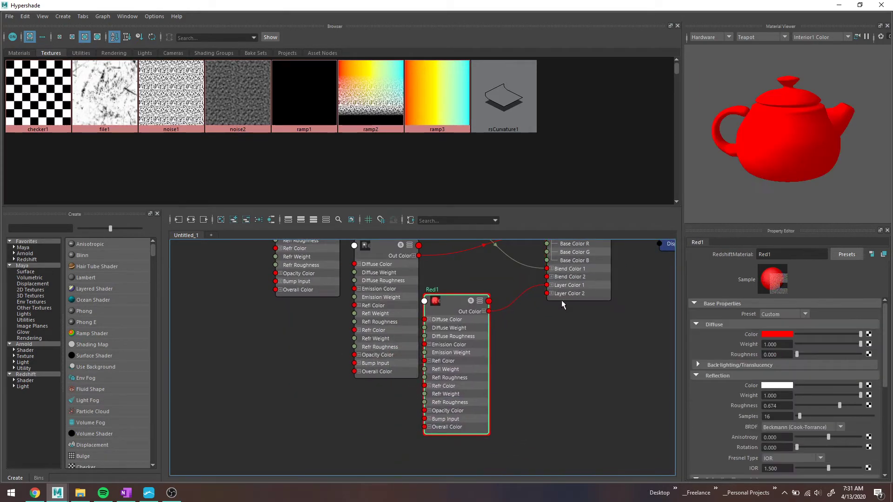
scroll(440, 289, "up", 2)
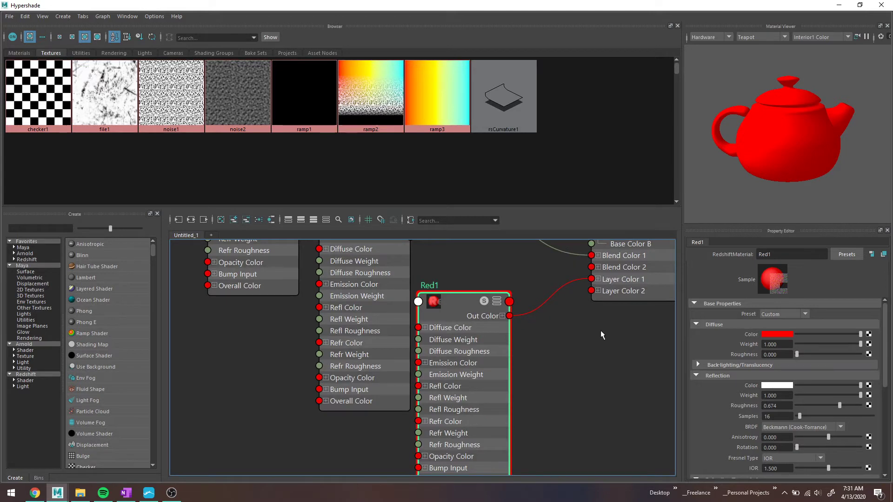
- Examine the color components of the Layer Color 2 input on rsMaterialBlender1
middle_click_drag(600, 331, 568, 384)
left_click(566, 341)
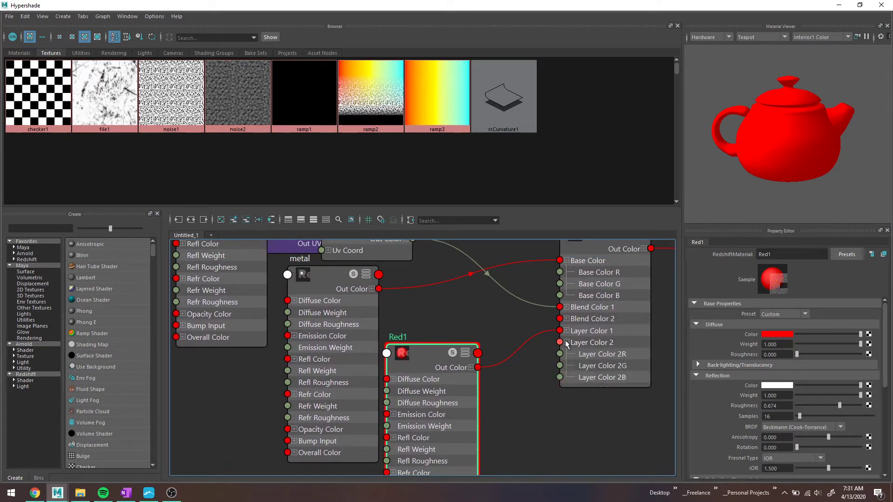
left_click(566, 342)
scroll(540, 302, "down", 3)
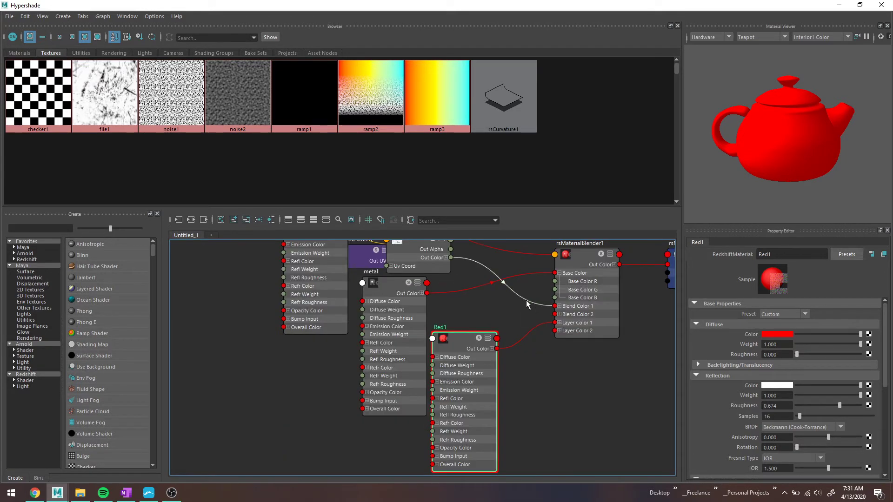
- Reroute the Blue material's existing connection on rsMaterialBlender1 to the Layer Color 2 input
left_click(602, 337)
left_click_drag(601, 337, 596, 289)
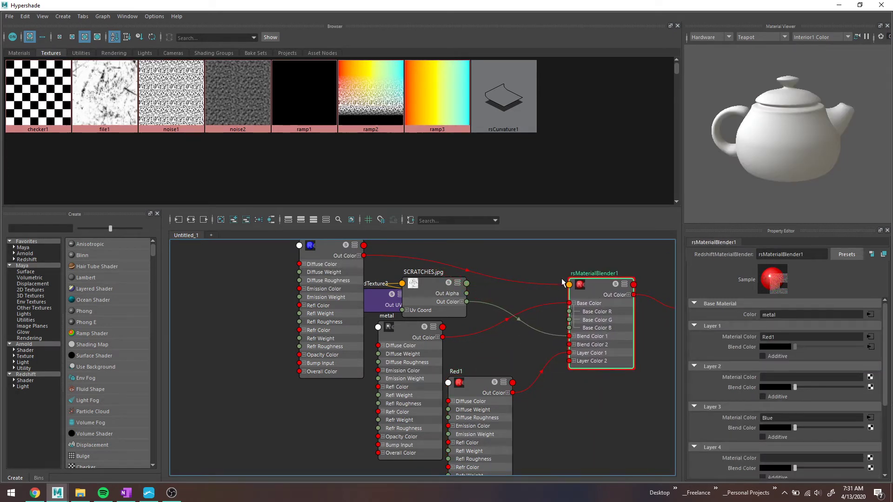
left_click_drag(562, 279, 568, 366)
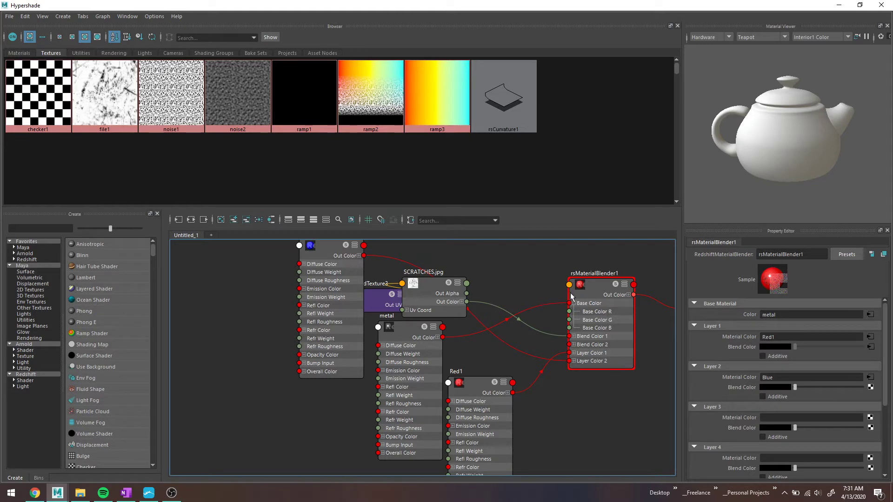
- Expand rsMaterialBlender1 in the graph to show all of its attributes, including every blend and layer color
middle_click_drag(571, 296, 568, 303, "alt")
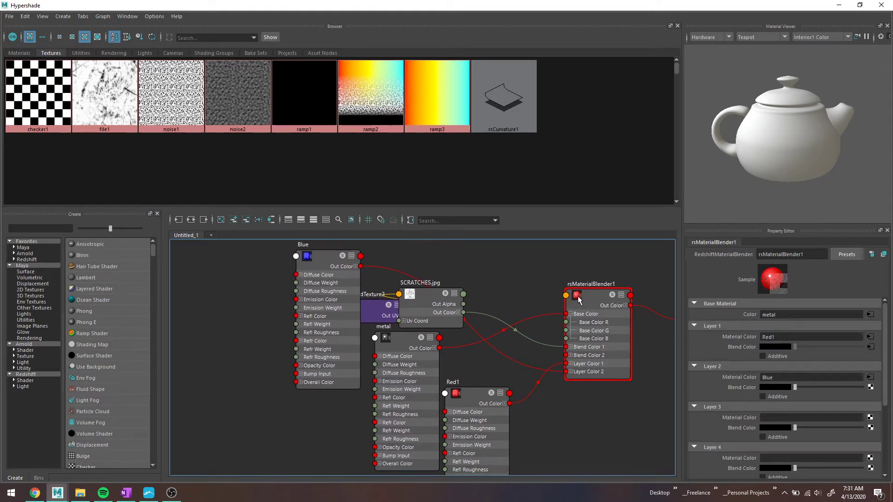
middle_click_drag(605, 302, 569, 311, "alt")
left_click(582, 304)
left_click(583, 304)
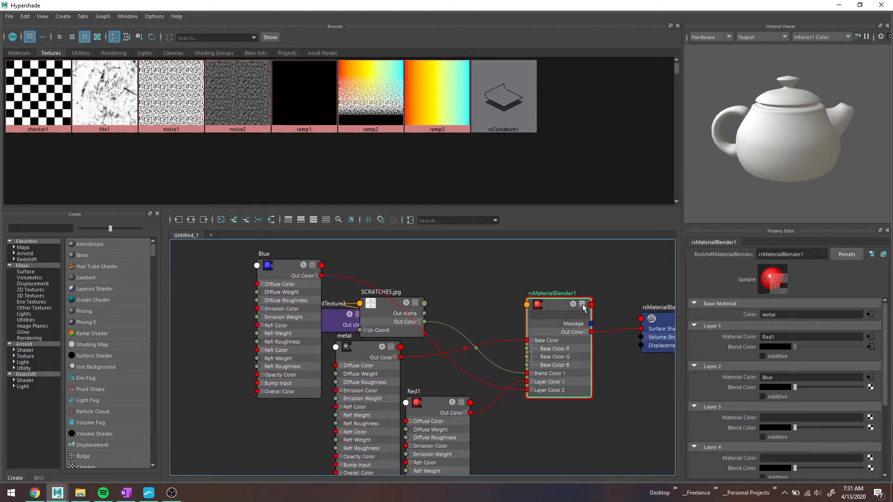
left_click(582, 304)
middle_click_drag(580, 342, 587, 286, "alt")
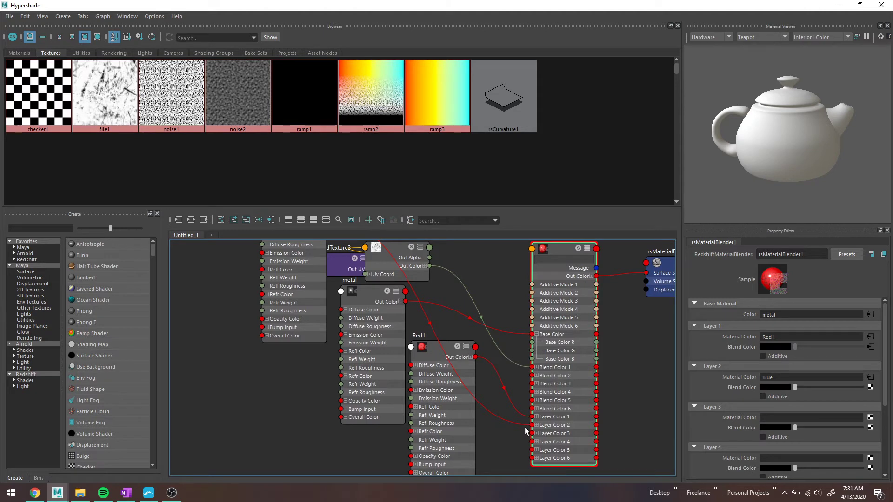
- Try the Blue material on Layer Color 3 of rsMaterialBlender1 and return its connection to Layer Color 2
left_click_drag(530, 426, 533, 436)
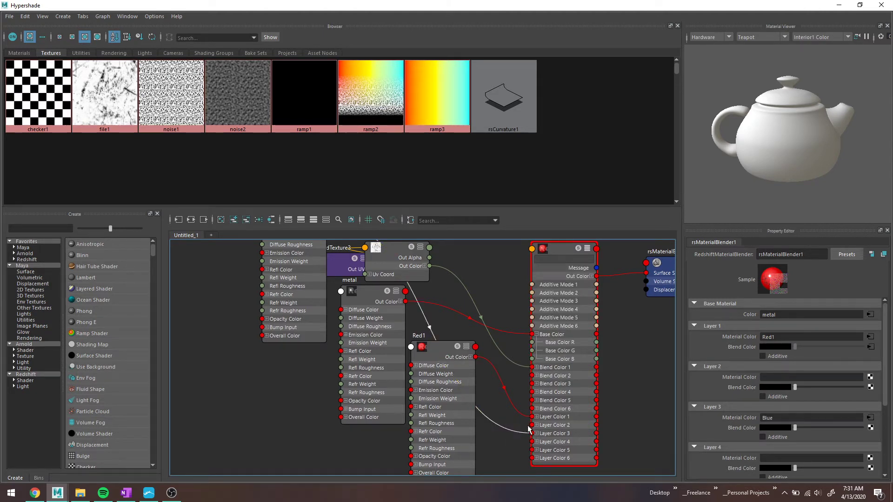
left_click_drag(524, 430, 532, 425)
middle_click_drag(510, 328, 507, 350)
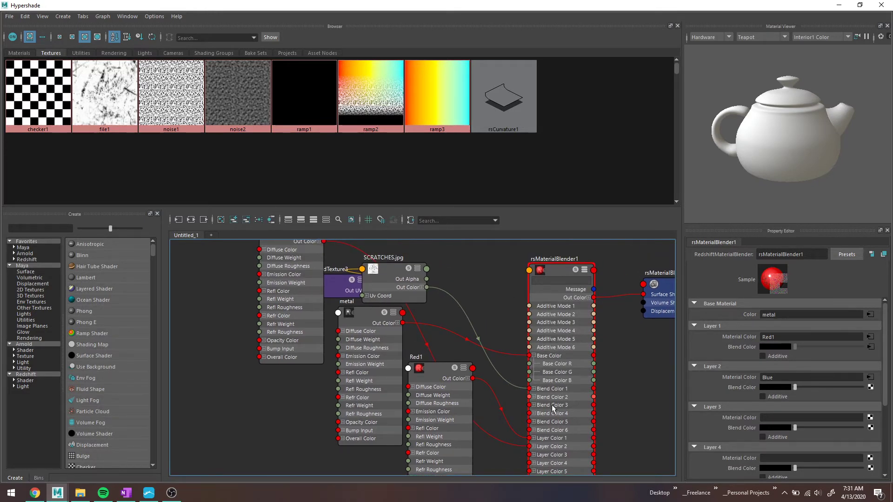
- Collapse rsMaterialBlender1 to its connected attributes and space the SCRATCHES.jpg and rsMaterialBlender1 nodes apart
left_click_drag(381, 273, 431, 349)
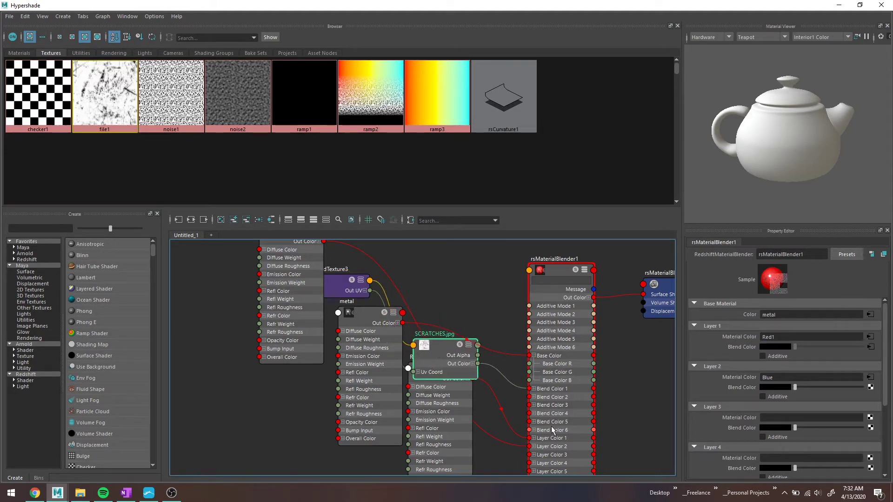
left_click(584, 272)
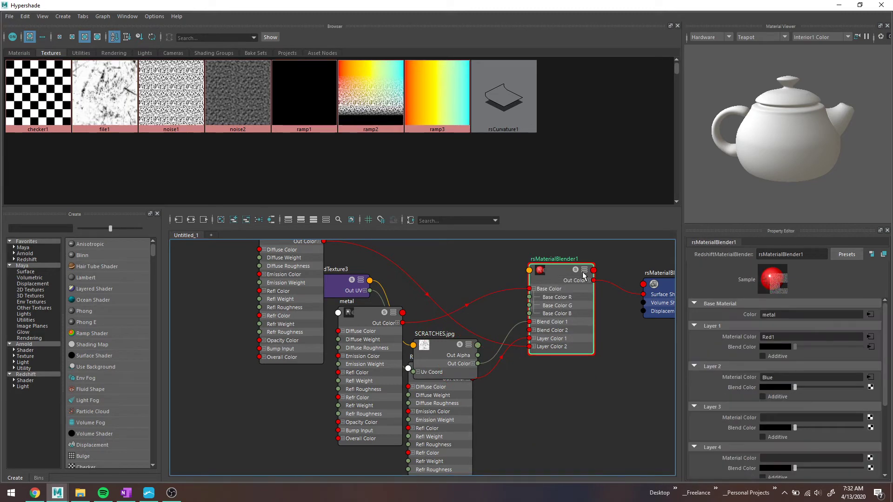
scroll(562, 293, "up", 2)
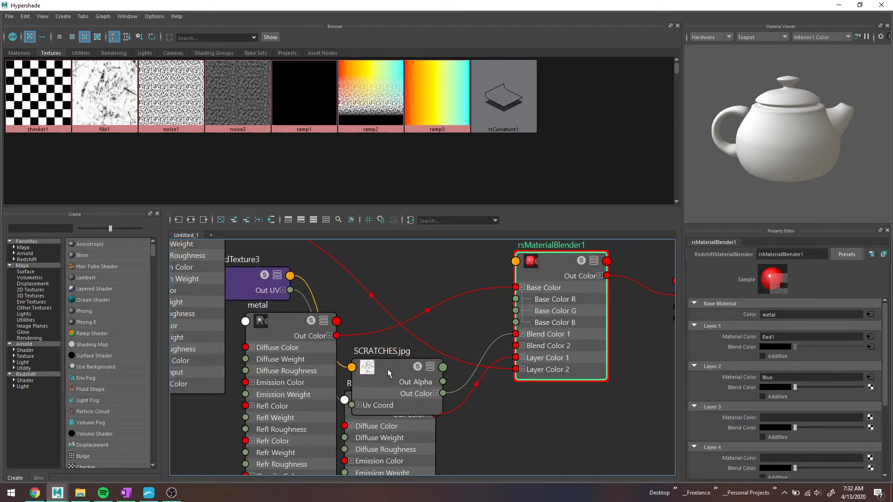
left_click_drag(387, 369, 391, 312)
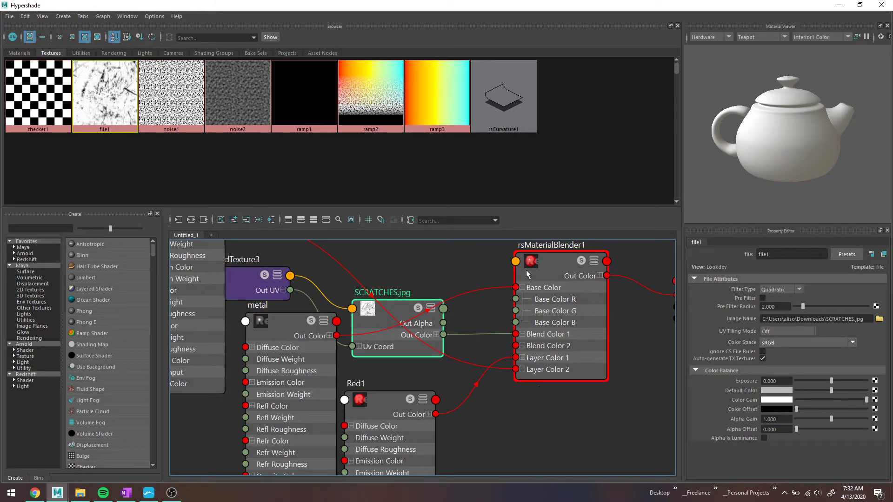
left_click_drag(526, 269, 578, 264)
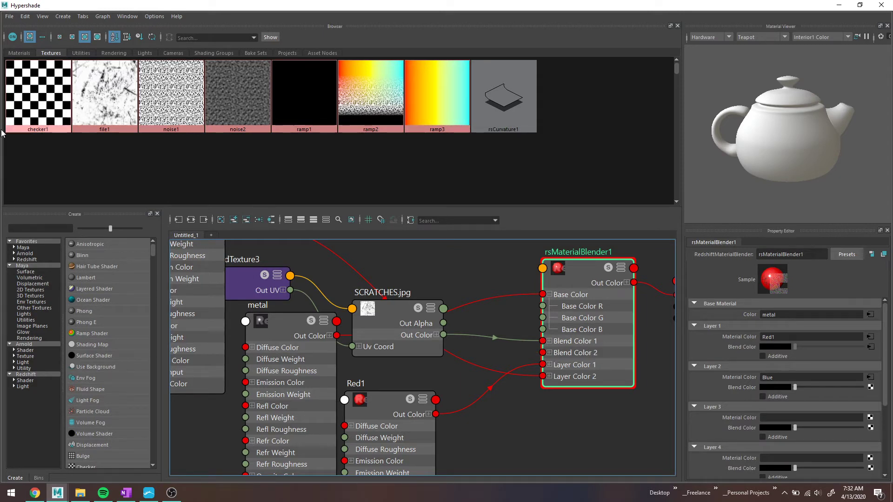
- Connect the out attribute of rsCurvature1 to blendColor2R of rsMaterialBlender1 through the Connection Editor
left_click(82, 54)
left_click(58, 55)
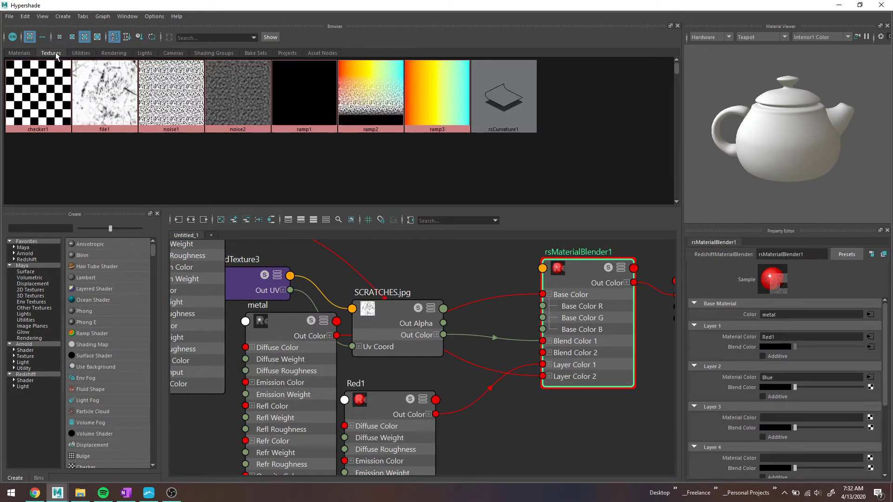
middle_click_drag(501, 108, 742, 389)
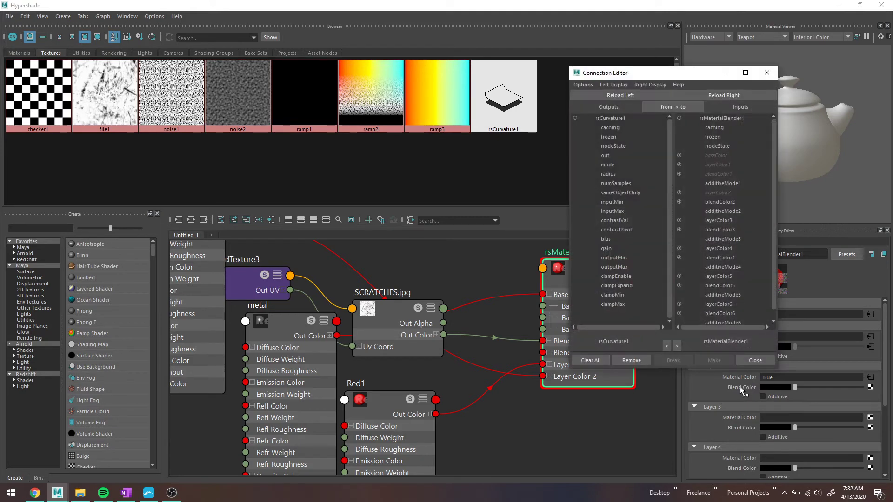
left_click(607, 156)
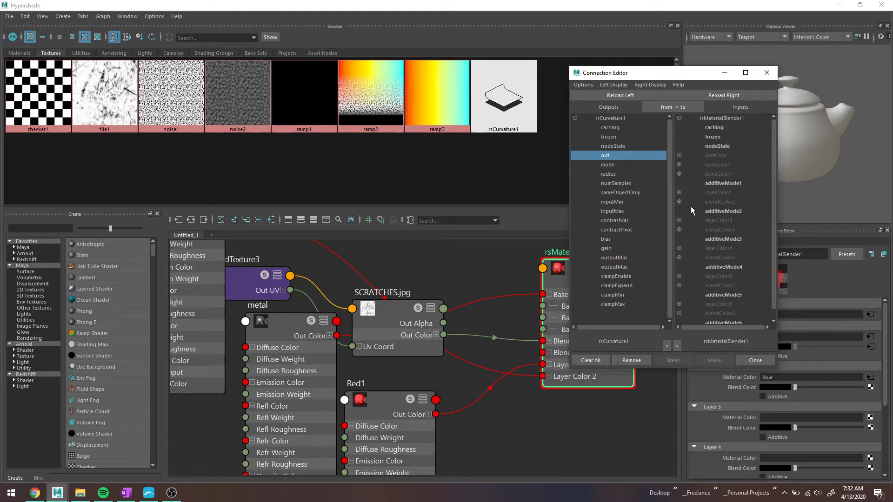
left_click(680, 201)
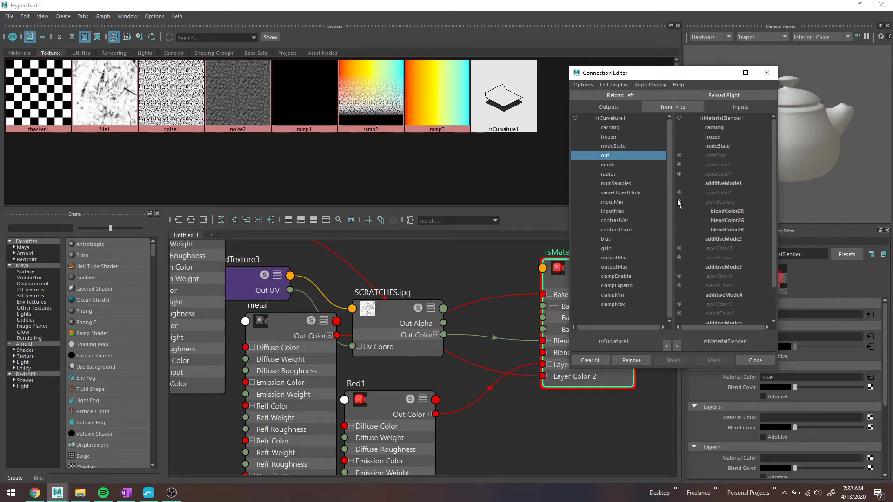
left_click(725, 213)
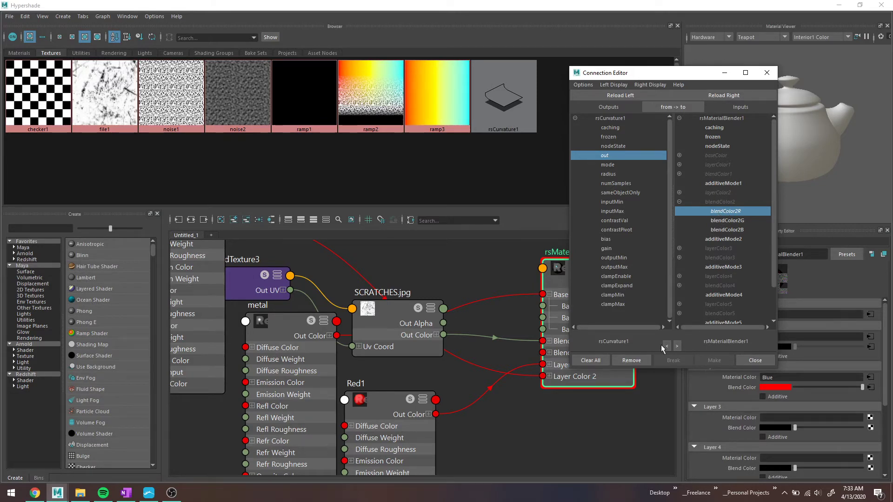
left_click(754, 360)
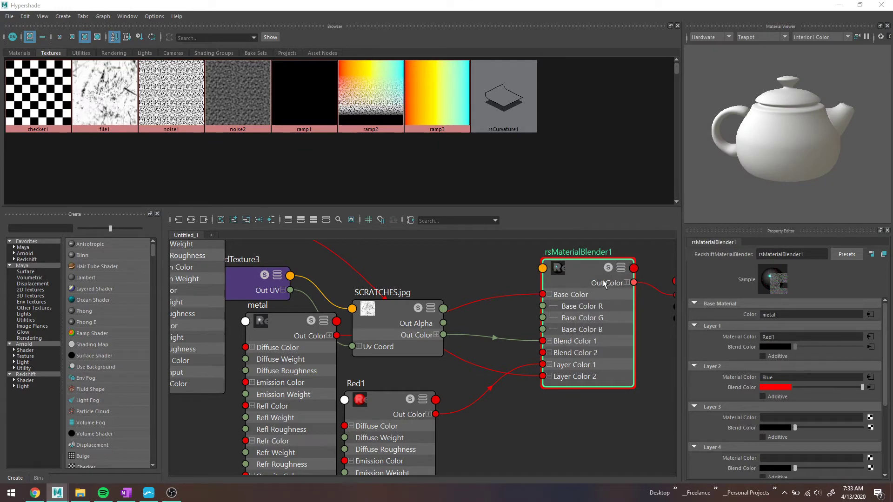
- Arrange a smaller Hypershade window beside the enlarged sphere in the Redshift Render View and bring up the rsCurvature1 settings
left_click(840, 10)
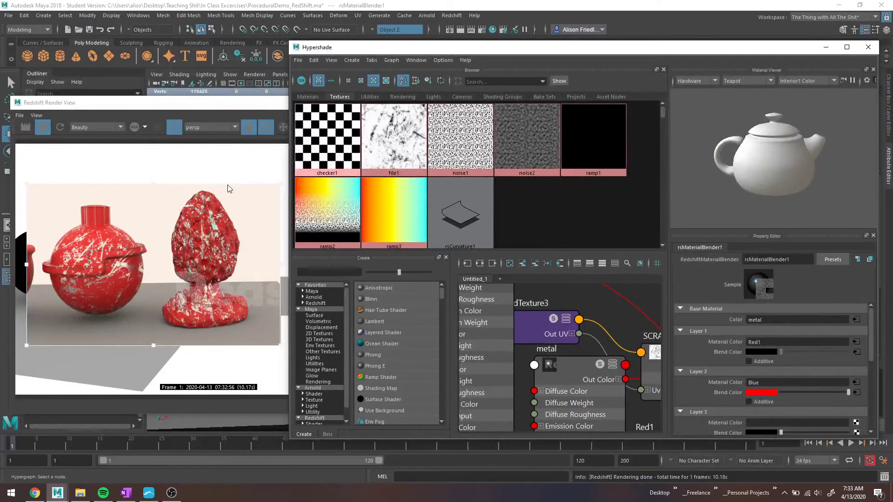
scroll(137, 247, "up", 5)
left_click(135, 244)
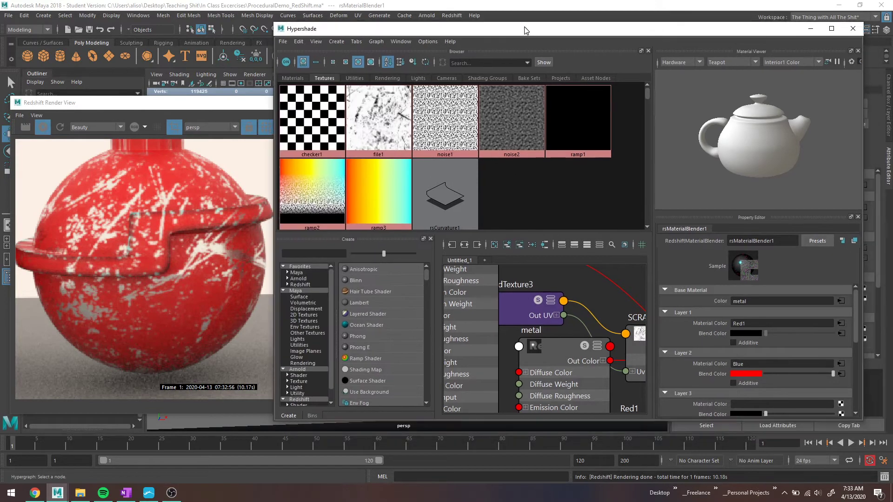
left_click_drag(541, 47, 512, 25)
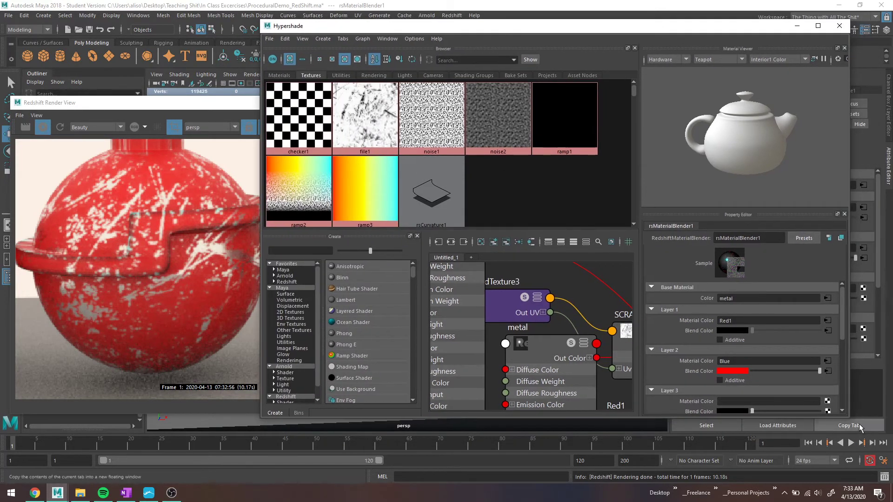
left_click_drag(849, 418, 887, 451)
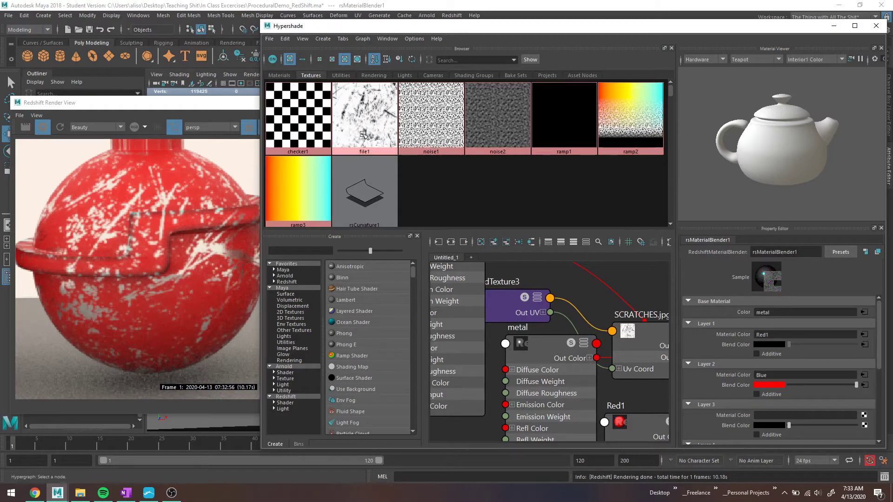
left_click(365, 214)
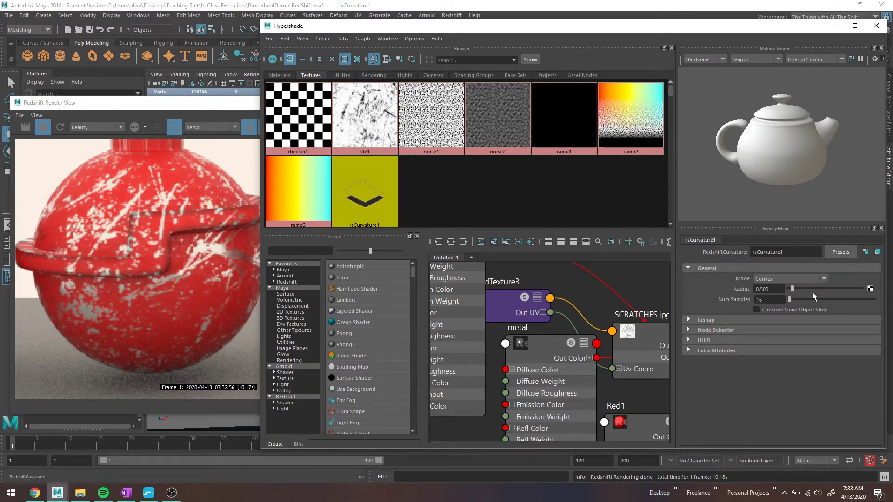
- Set the rsCurvature1 radius to 3.290 and inspect both models in the Redshift Render View
left_click(800, 288)
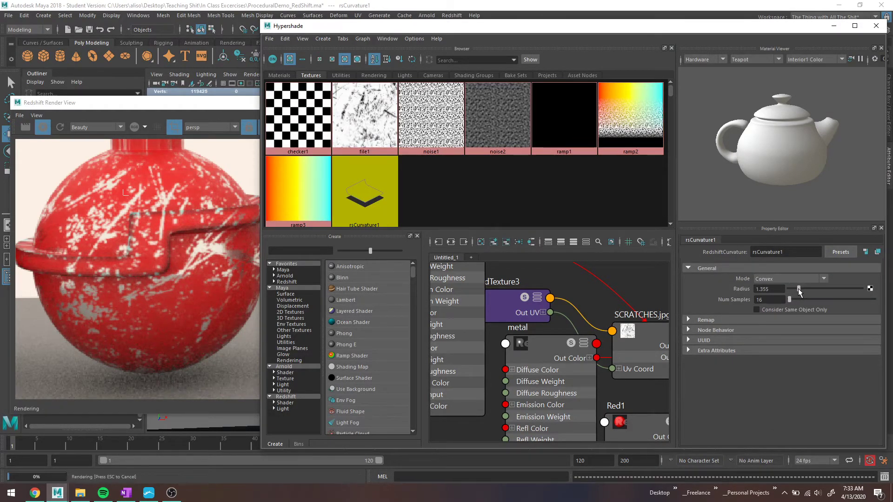
left_click_drag(802, 289, 812, 287)
left_click(147, 105)
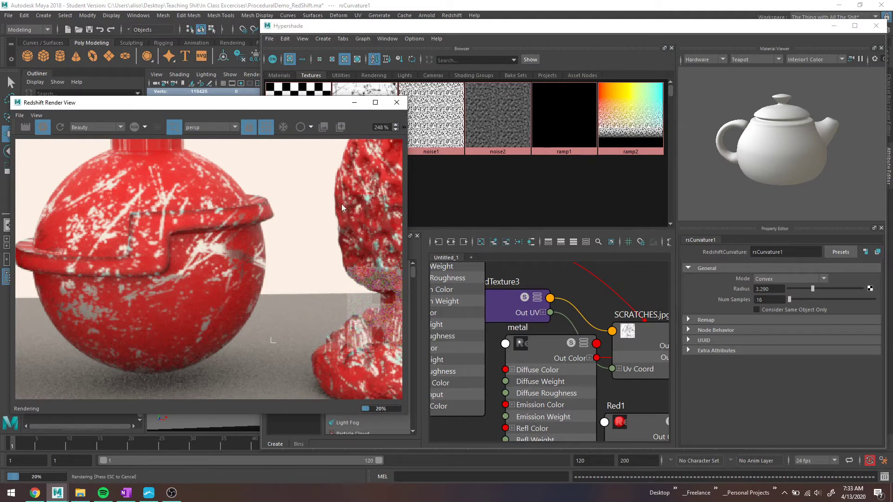
scroll(285, 217, "down", 5)
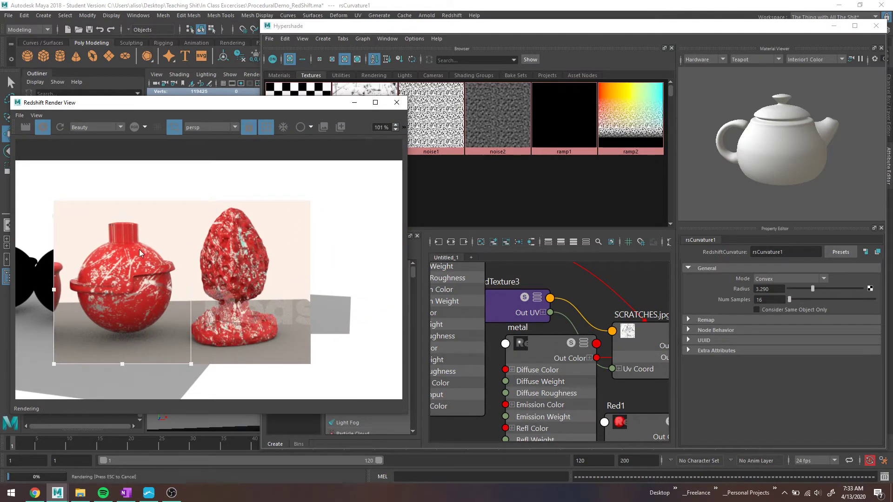
scroll(135, 255, "up", 3)
scroll(135, 259, "up", 2)
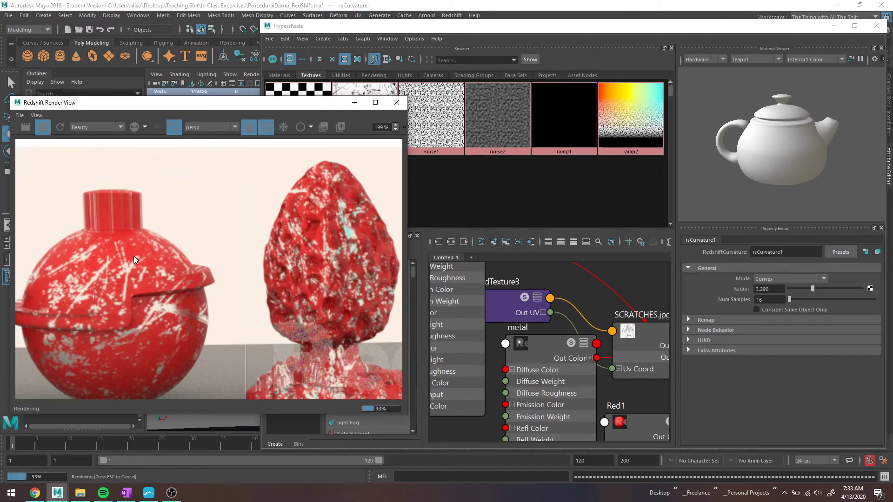
- Set the rsCurvature1 radius to 0.258 and check the result in the Redshift Render View
left_click(792, 290)
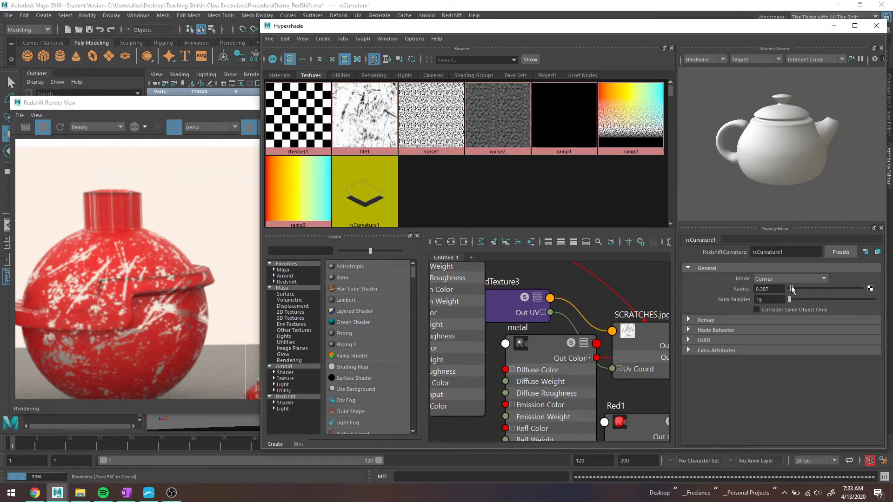
left_click_drag(792, 290, 791, 291)
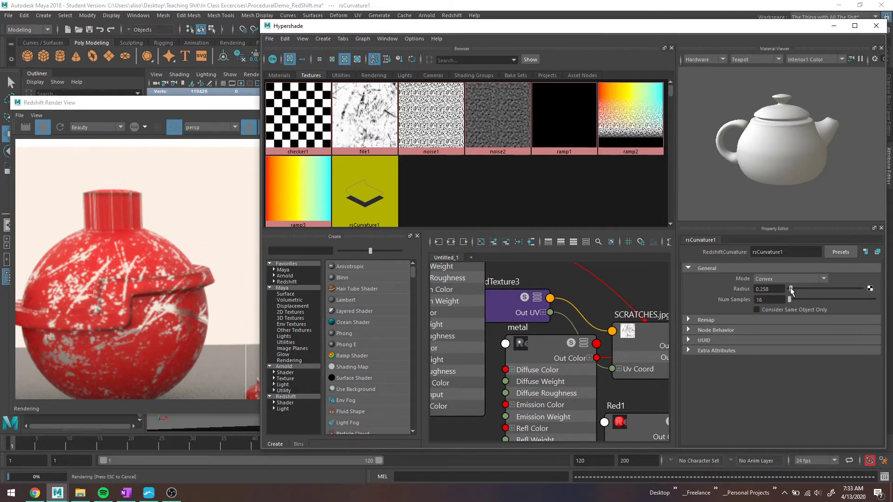
left_click(91, 106)
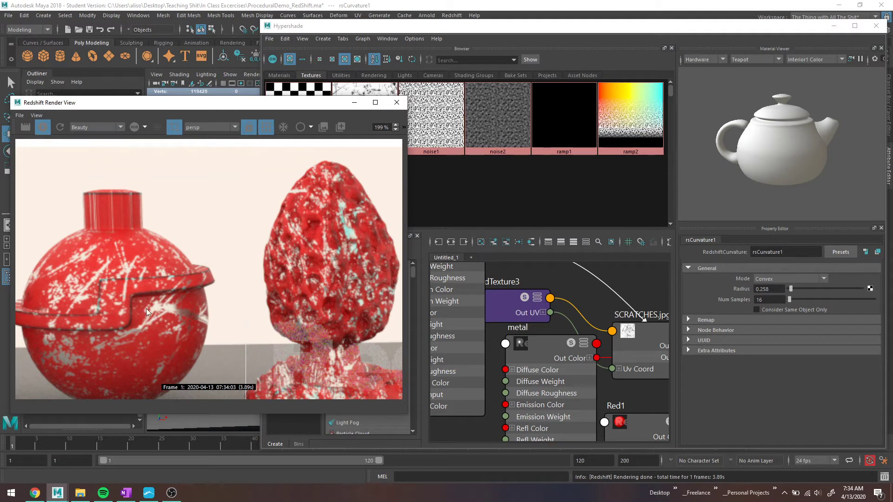
- Move the SCRATCHES.jpg file node and the place2dTexture3 node apart in the Hypershade graph to free up space
middle_click_drag(133, 319, 132, 285)
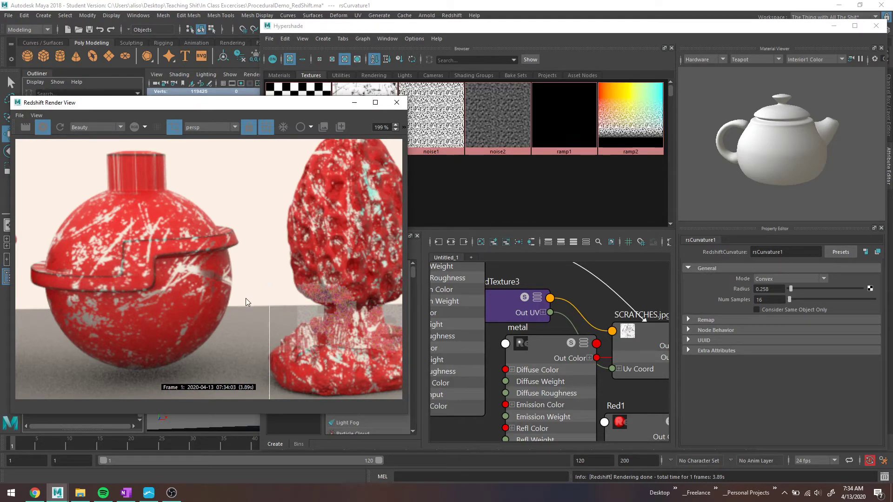
left_click(573, 314)
middle_click_drag(573, 313, 525, 345, "alt")
left_click(618, 356)
left_click_drag(617, 356, 685, 316)
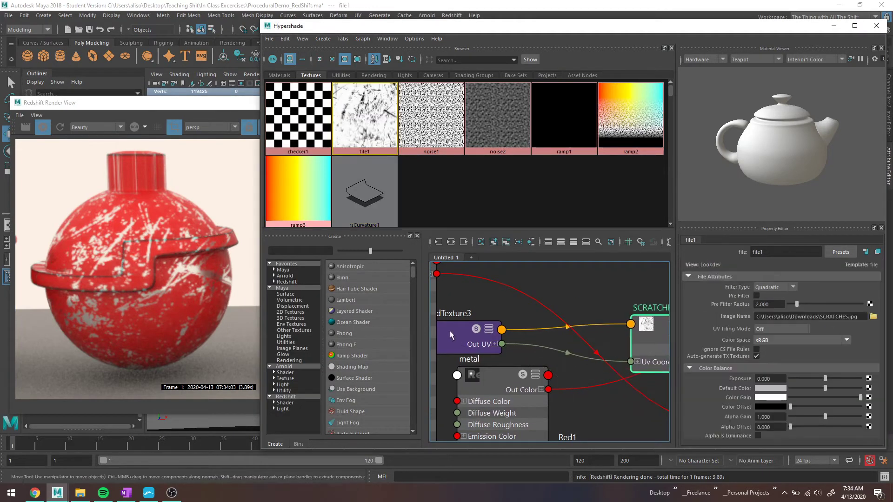
left_click_drag(450, 330, 456, 323)
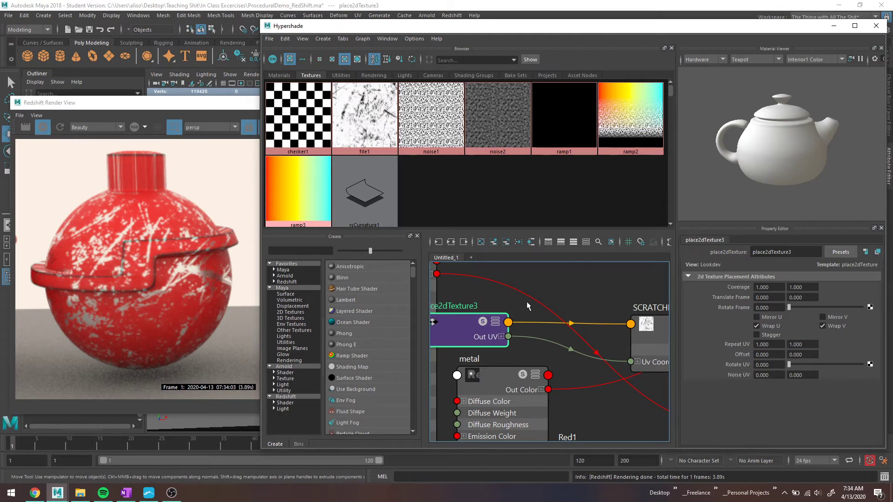
- Create a RedshiftAmbientOcclusion node and place it above the SCRATCHES.jpg node in the graph
key("Tab")
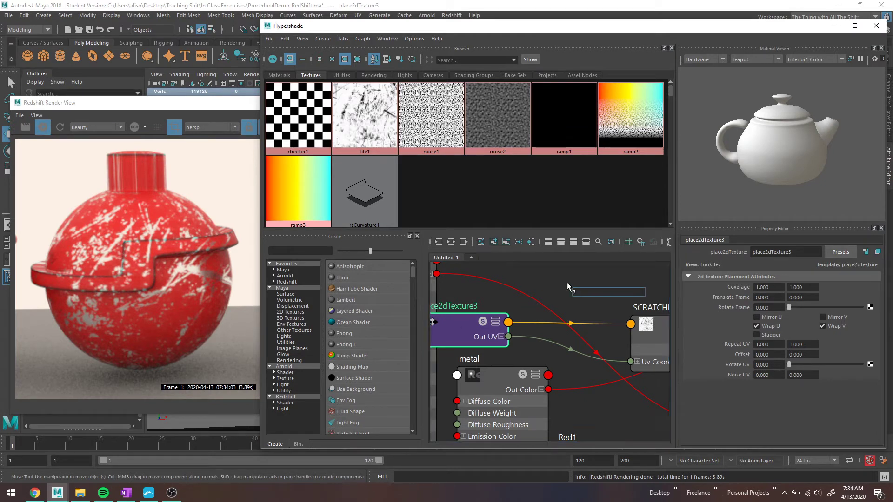
type("ambi")
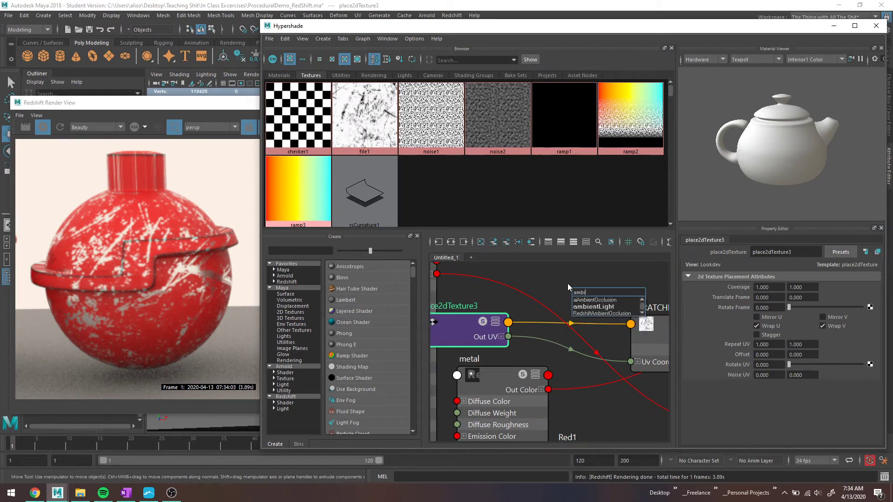
key("Down")
key("Down")
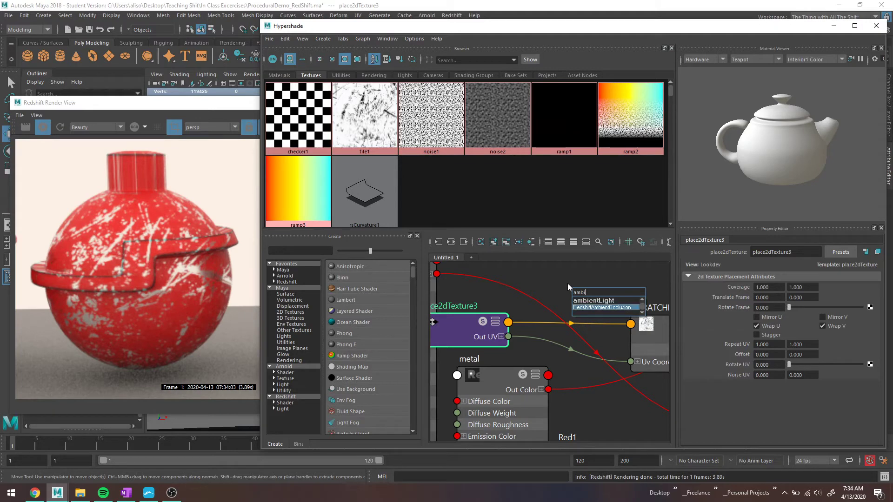
key("Return")
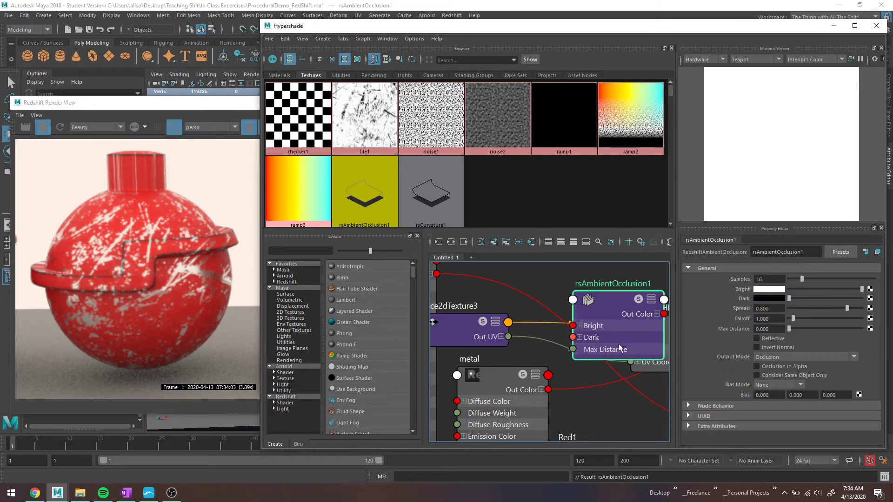
middle_click_drag(568, 283, 520, 303, "alt")
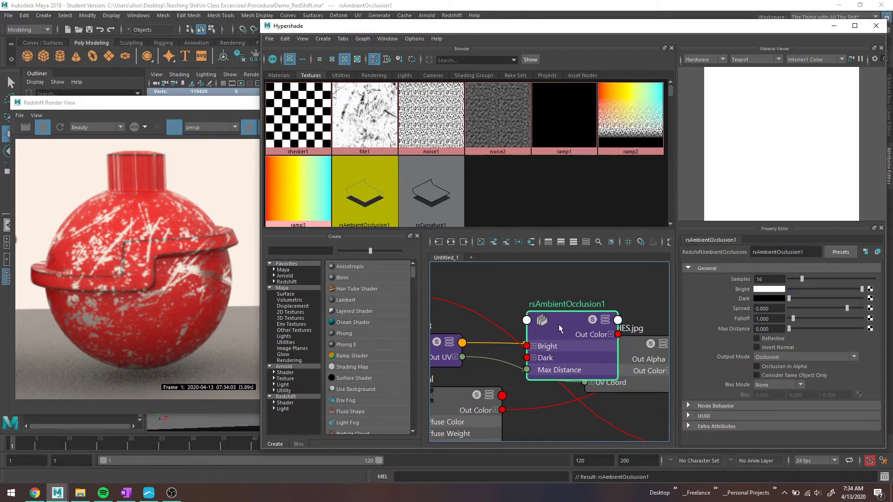
left_click_drag(559, 325, 515, 269)
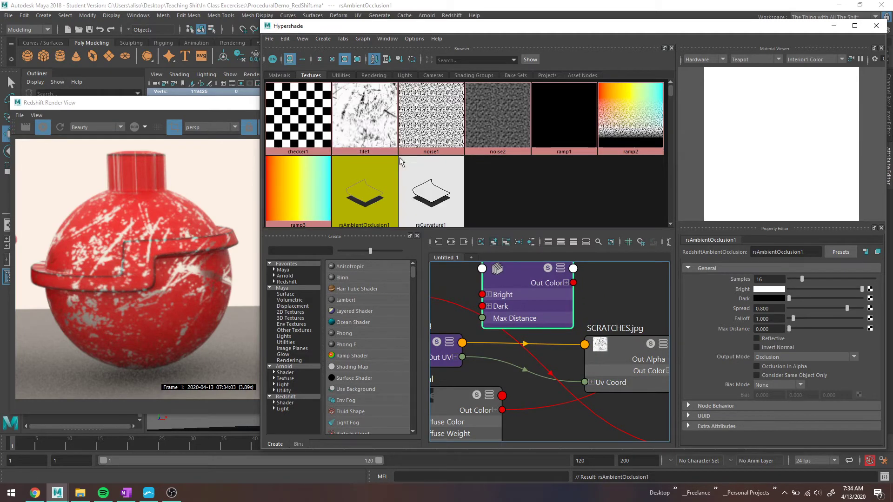
- Arrange the rsAmbientOcclusion1 and rsMaterialBlender1 nodes next to each other and bring up the rsMaterialBlender1 settings
left_click(619, 348)
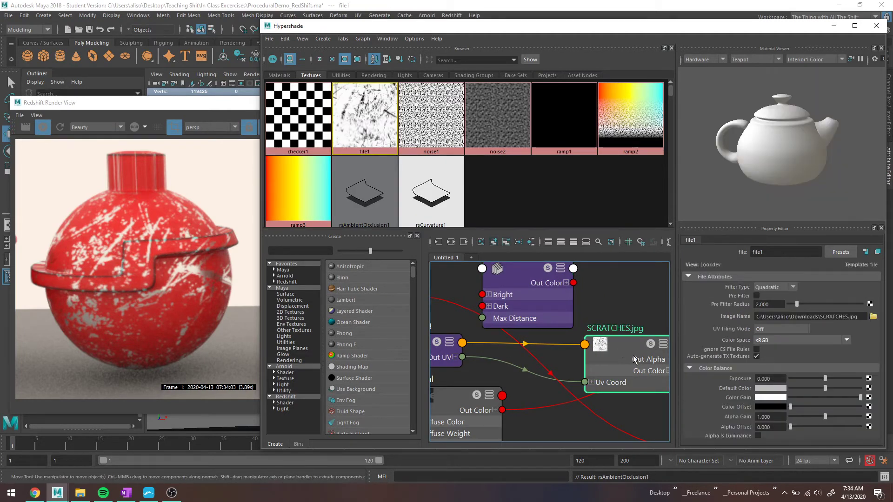
right_click_drag(634, 333, 513, 313, "alt")
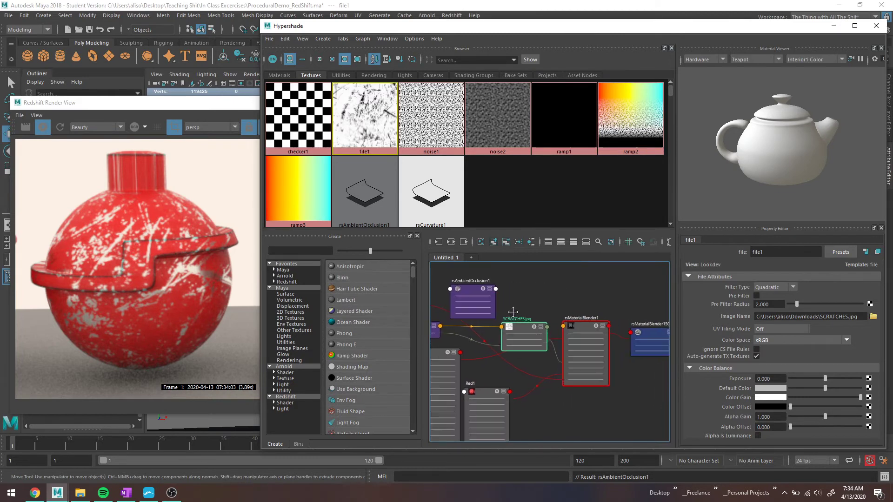
left_click_drag(554, 323, 599, 287)
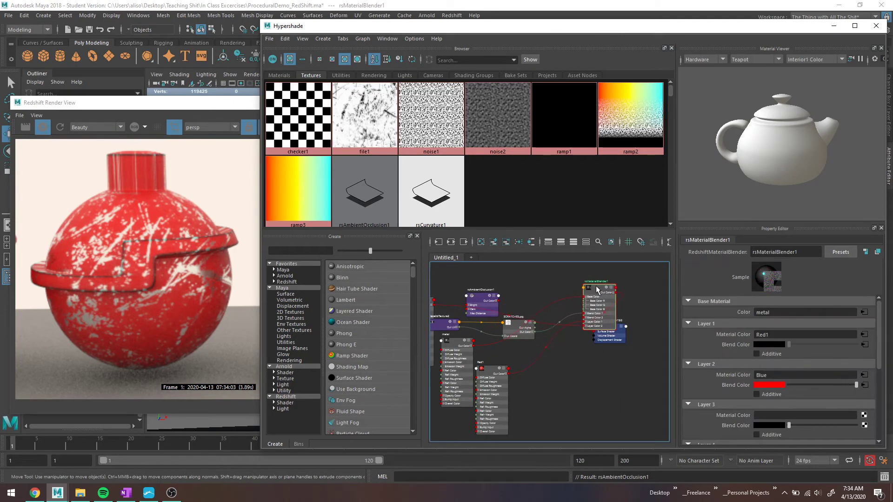
left_click(472, 305)
scroll(607, 282, "up", 3)
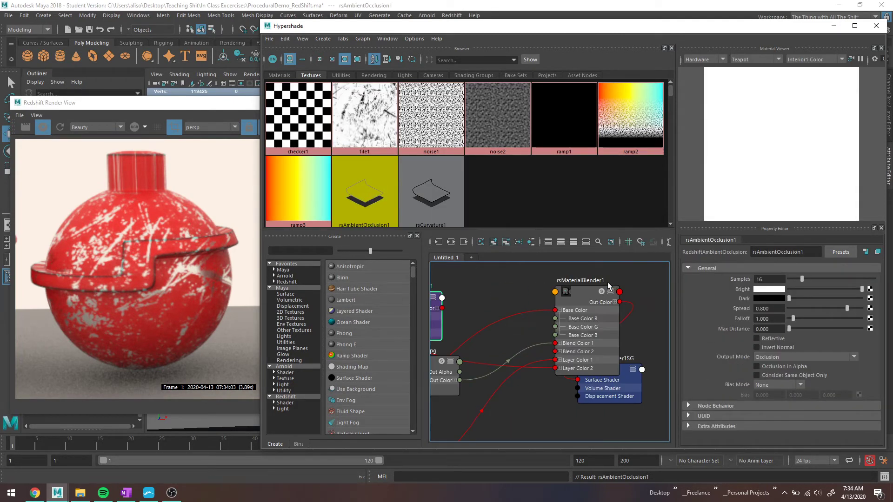
left_click(587, 294)
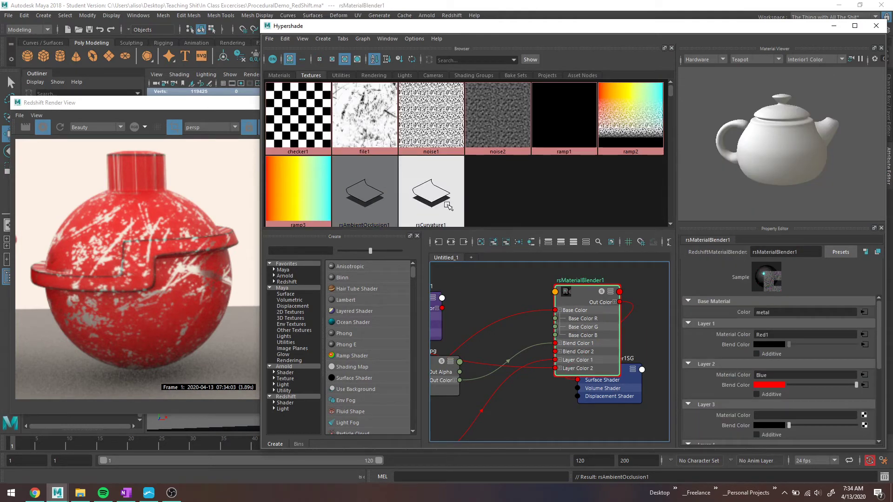
left_click(438, 308)
left_click_drag(442, 301, 481, 290)
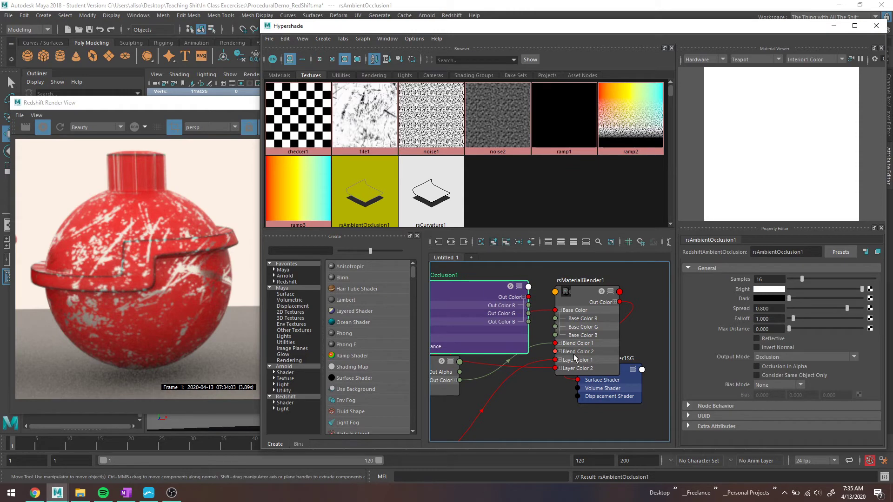
left_click(588, 295)
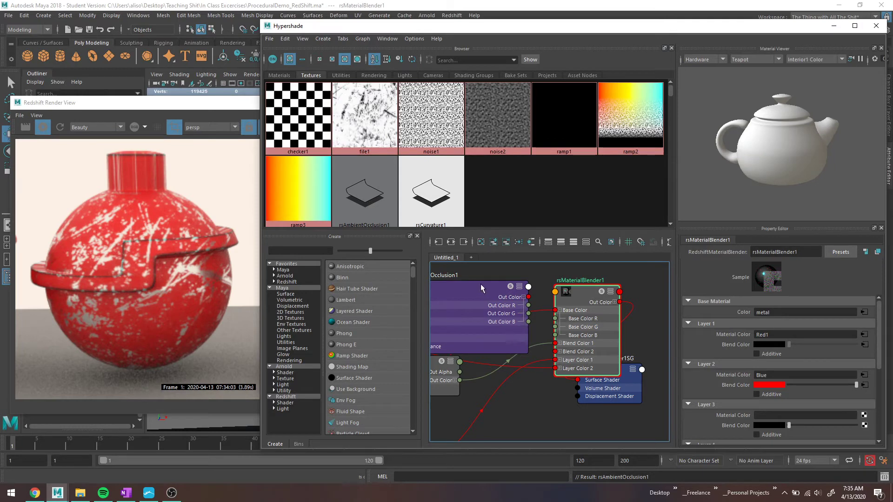
- Connect the out attribute of rsCurvature1 to blendColor3R of rsMaterialBlender1 through the Connection Editor
middle_click_drag(437, 185, 714, 396)
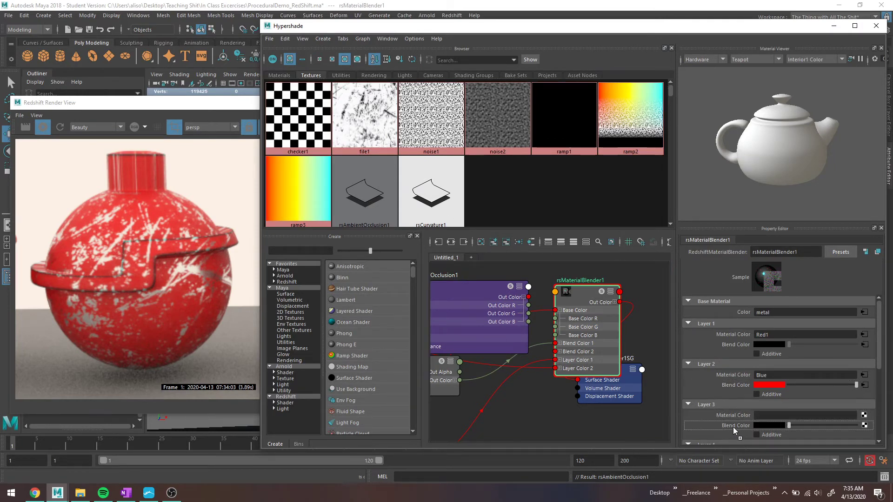
middle_click_drag(733, 427, 733, 425)
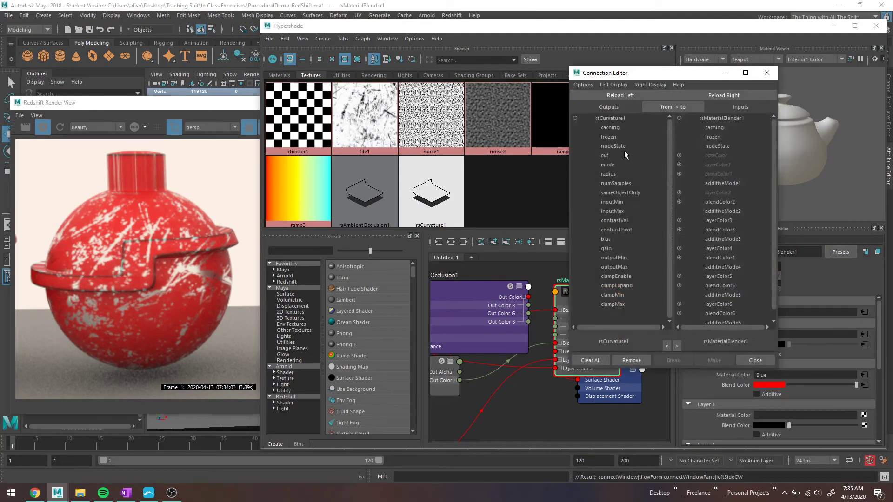
left_click(607, 156)
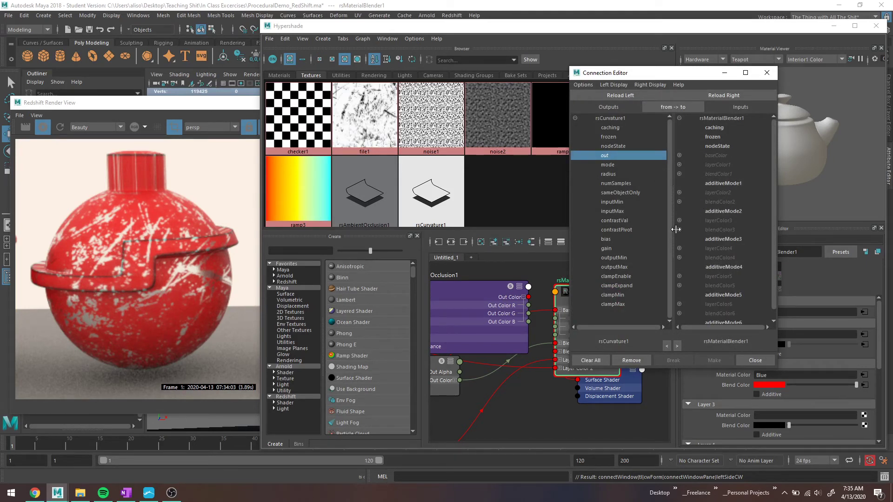
left_click(679, 230)
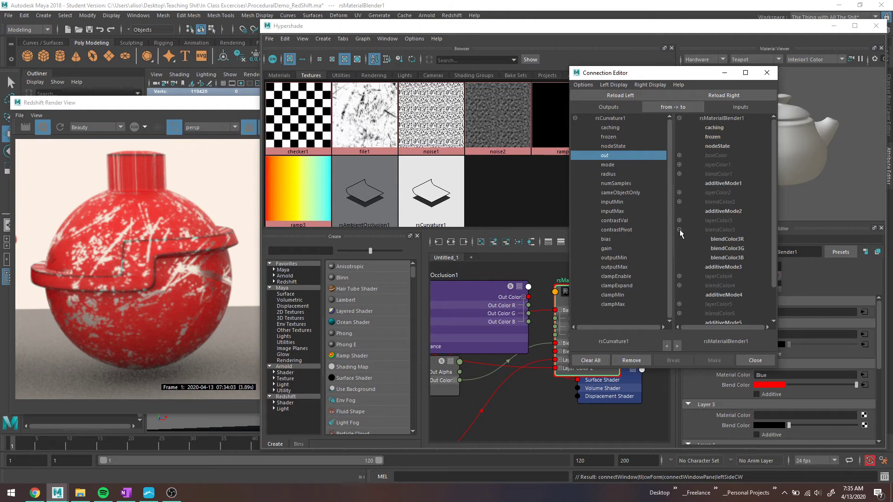
left_click(726, 240)
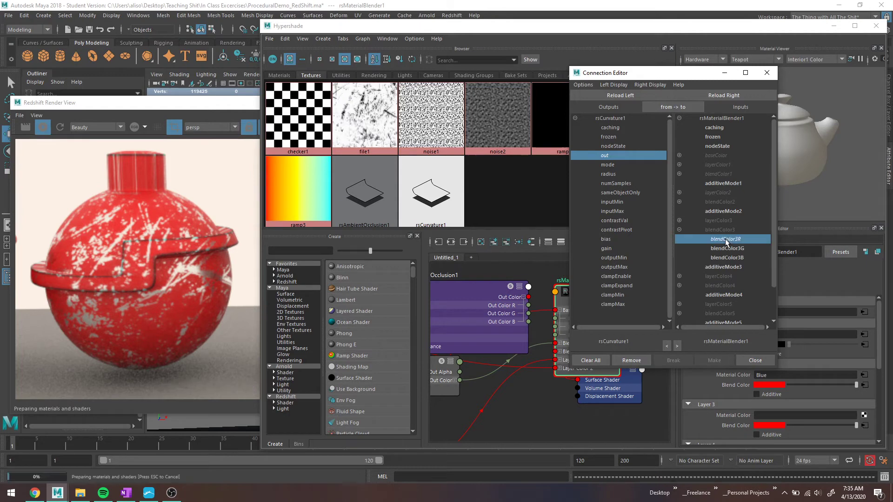
left_click(755, 360)
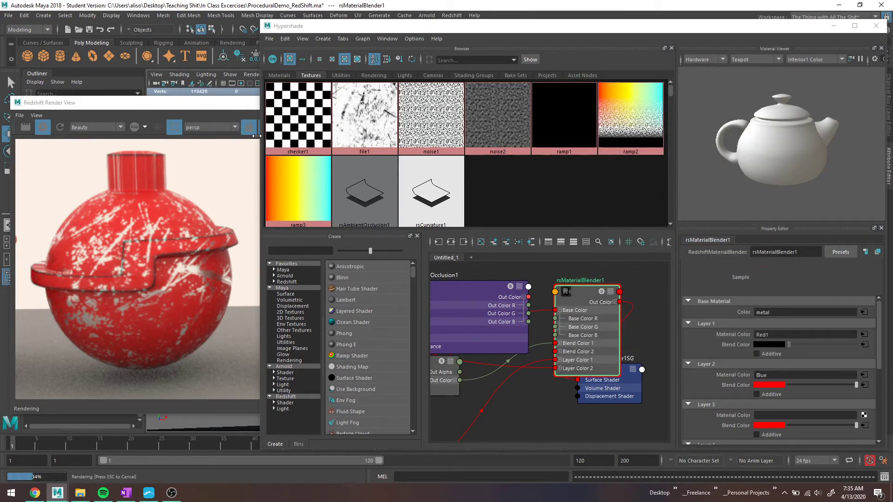
- Assign the Blue material as the Layer 3 Material Color of rsMaterialBlender1
left_click(279, 76)
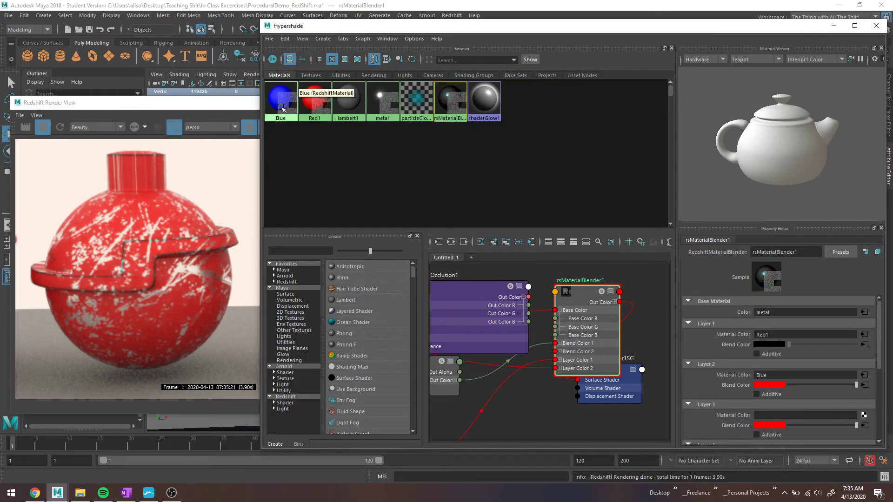
middle_click_drag(282, 108, 733, 379)
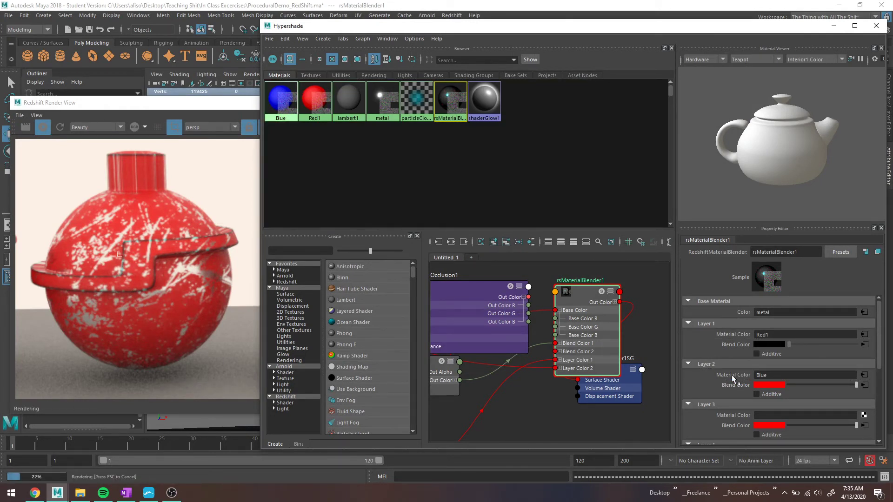
middle_click_drag(281, 110, 729, 421)
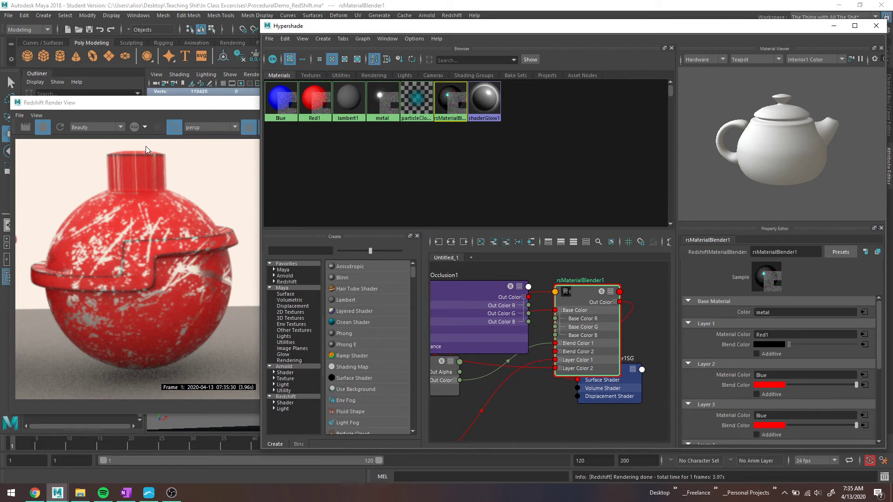
- Inspect both models in the Redshift Render View and bring the rsMaterialBlender1 settings back up
left_click(157, 109)
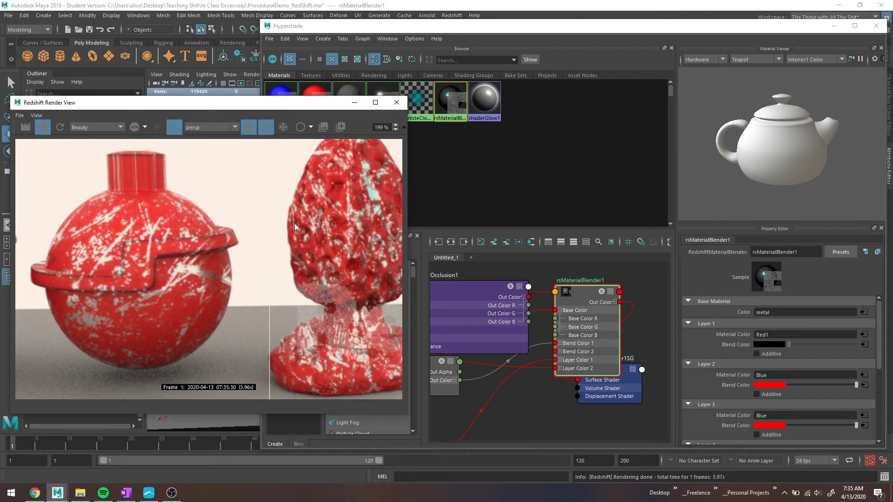
scroll(264, 238, "down", 3)
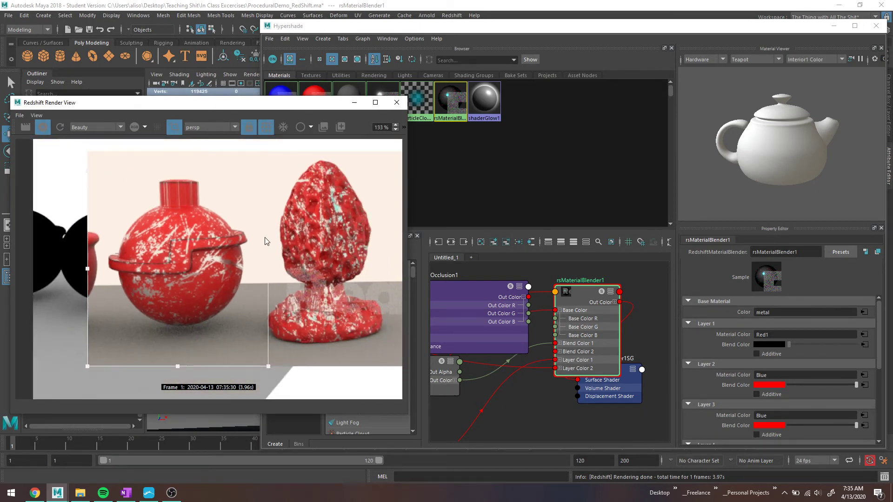
scroll(265, 241, "up", 1)
left_click(537, 300)
mouse_move(471, 290)
left_mouse_down()
mouse_move(440, 307)
mouse_move(463, 290)
left_mouse_up()
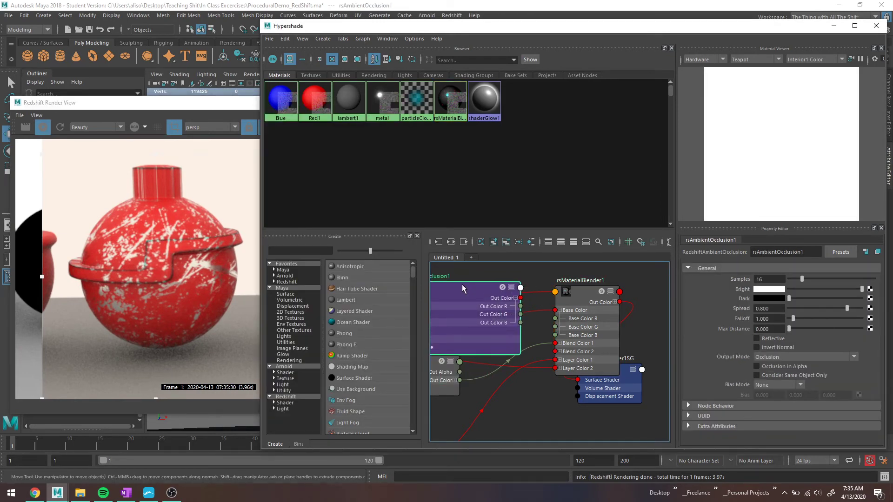
left_click(585, 292)
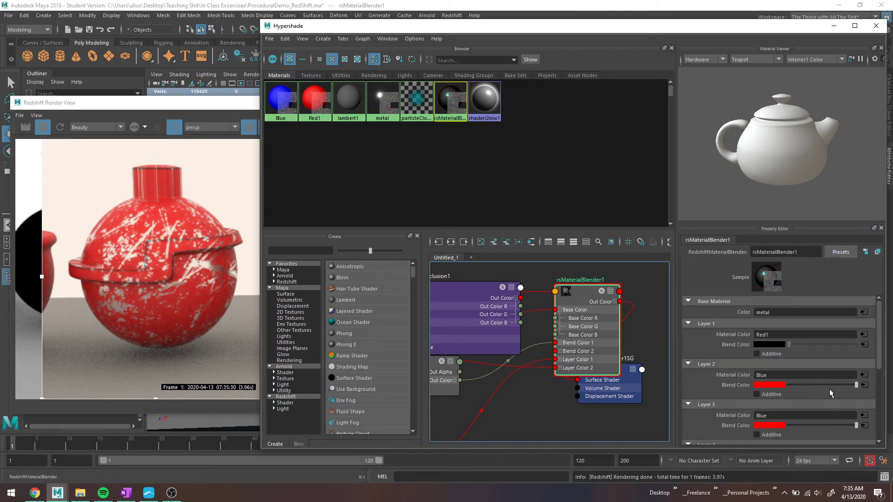
- Graph the connections of rsMaterialBlender1 and look over its connected nodes
left_click(453, 244)
left_click(548, 242)
scroll(582, 390, "up", 5)
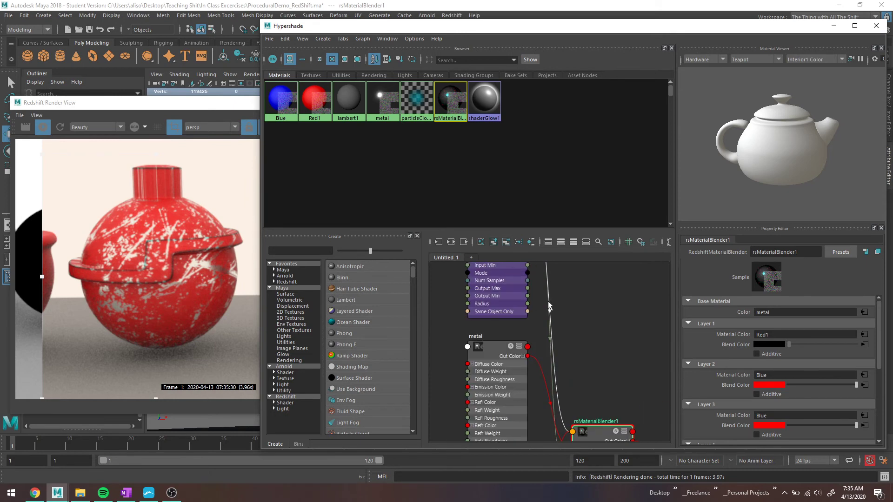
middle_click_drag(582, 390, 530, 256, "alt")
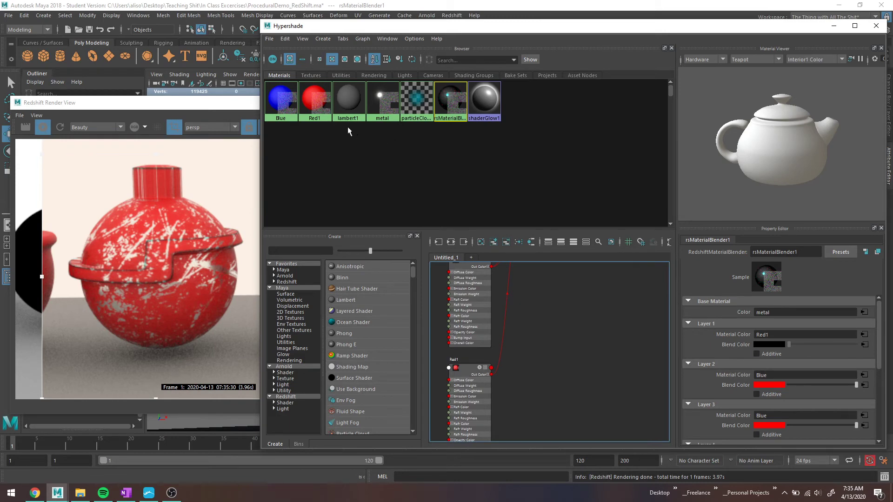
- Connect the out attribute of rsCurvature1 to blendColor3G and blendColor3B of rsMaterialBlender1 through the Connection Editor
left_click(311, 75)
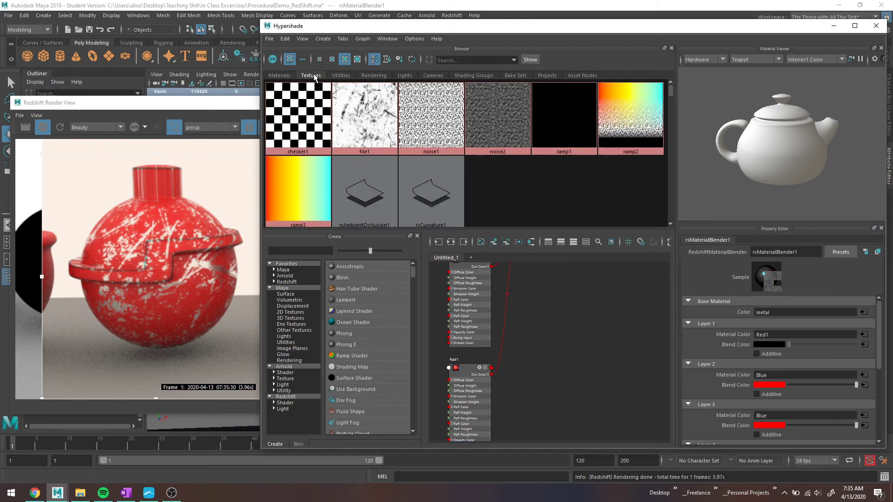
middle_click_drag(444, 200, 739, 421)
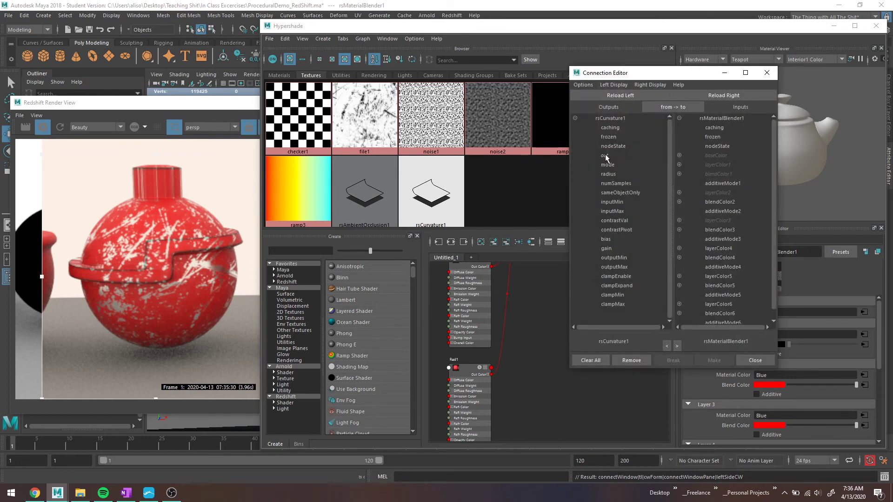
left_click(608, 156)
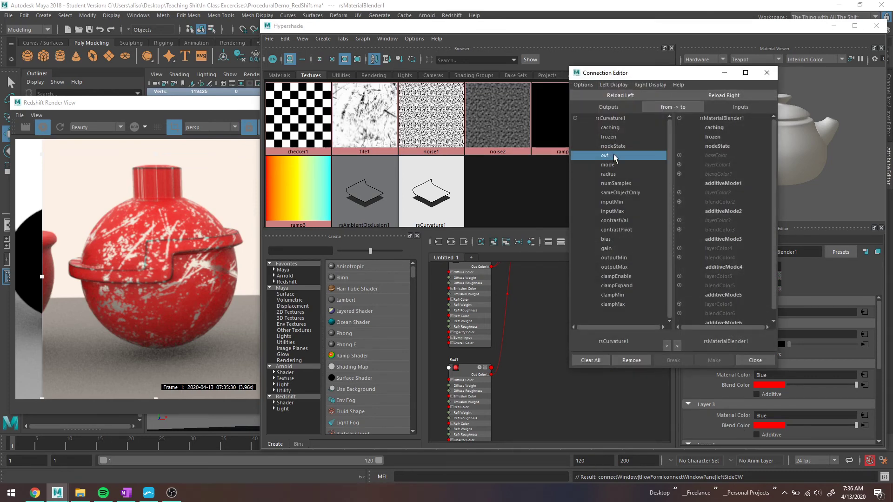
left_click(679, 230)
left_click(680, 240)
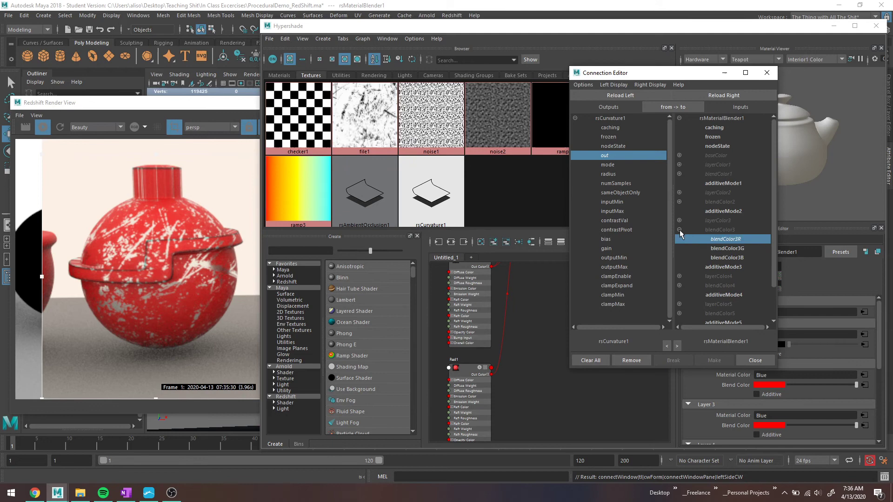
left_click(727, 249)
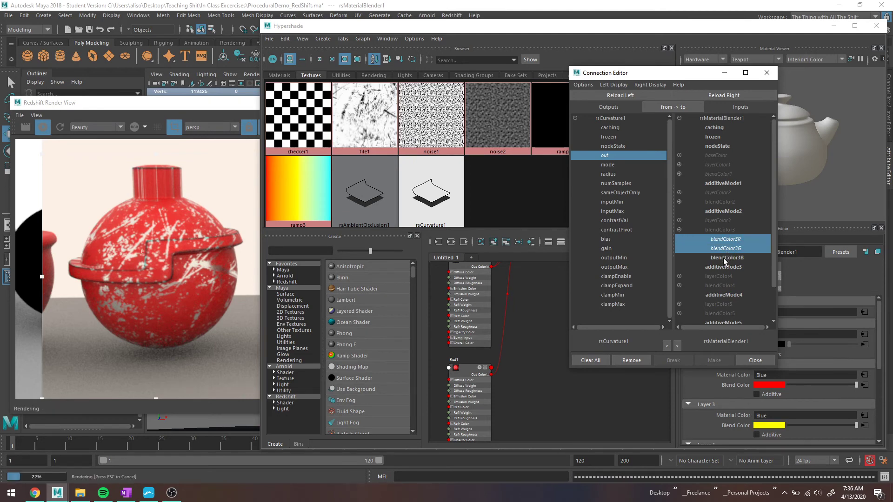
left_click(723, 258)
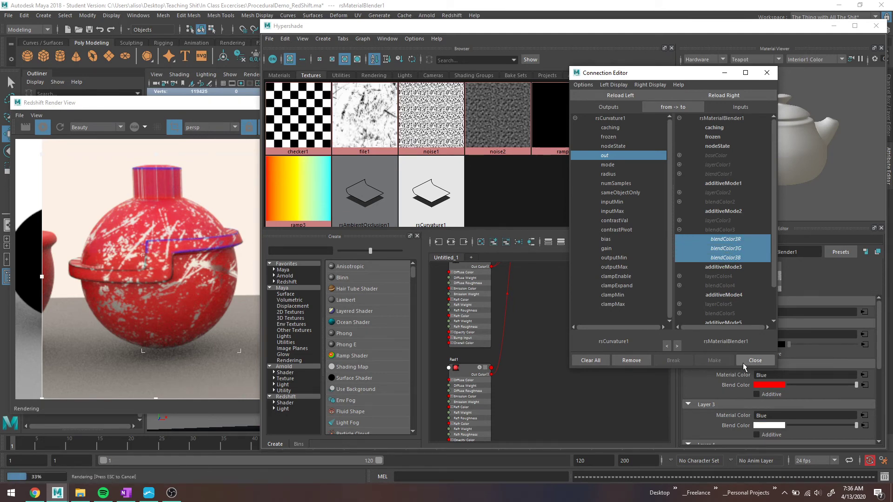
left_click(756, 360)
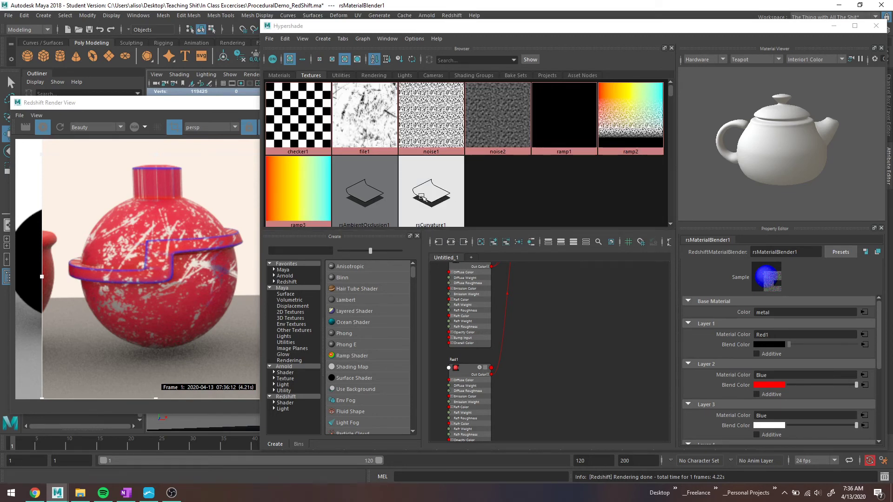
- Apply rsAmbientOcclusion1 to the Layer 3 Blend Color of rsMaterialBlender1 and graph the blender's connections again
middle_click_drag(357, 200, 715, 432)
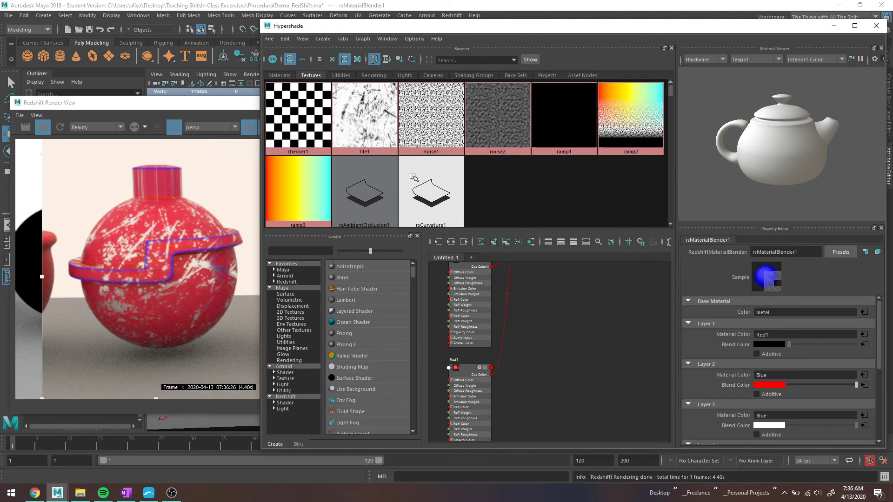
middle_click_drag(355, 186, 742, 426)
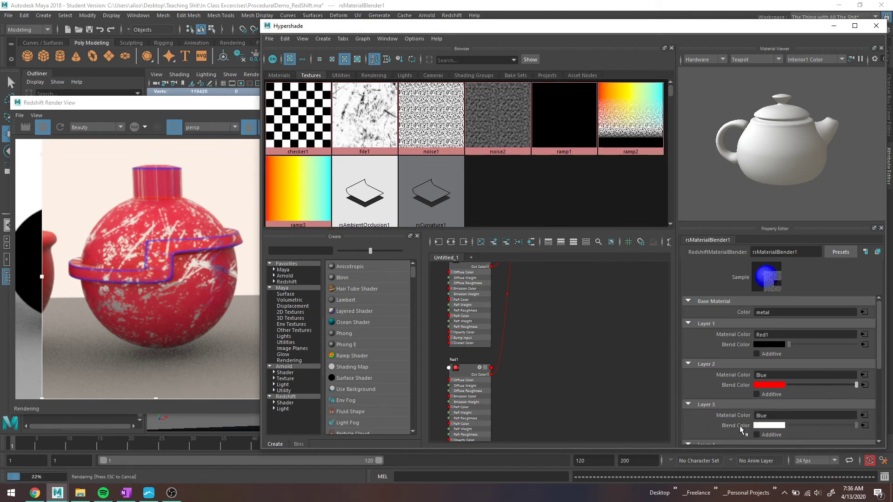
key("3")
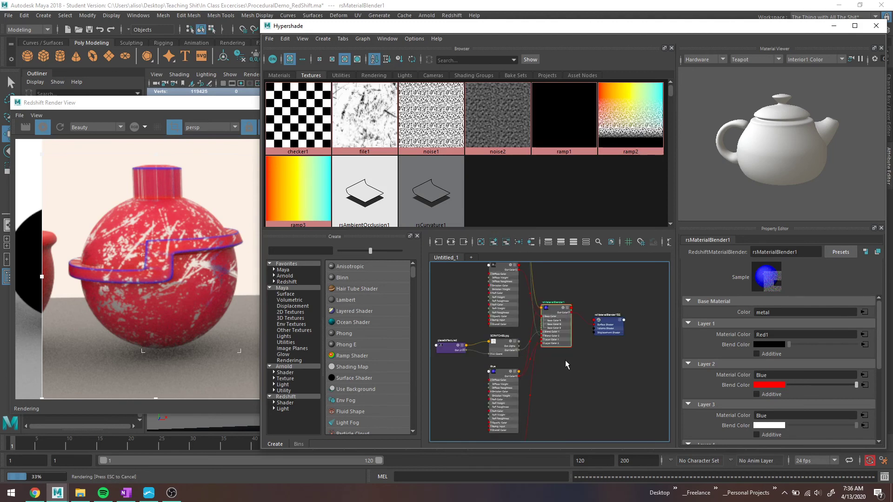
left_click(451, 242)
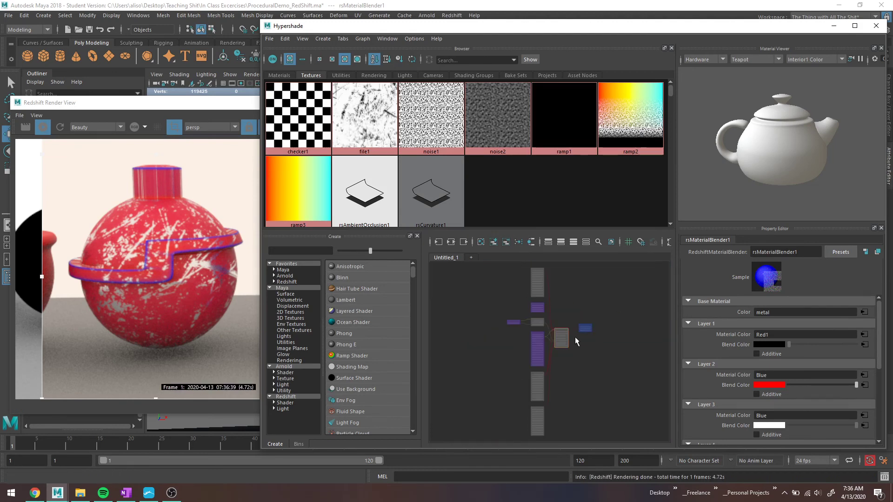
- Set the Spread of rsAmbientOcclusion1 to 1.000 and its Falloff to 0.000
scroll(533, 341, "up", 4)
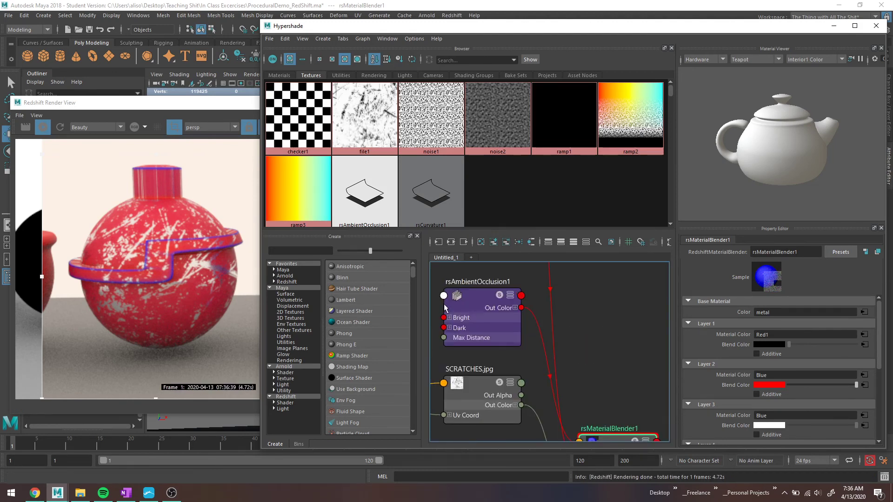
middle_click_drag(588, 369, 594, 343, "alt")
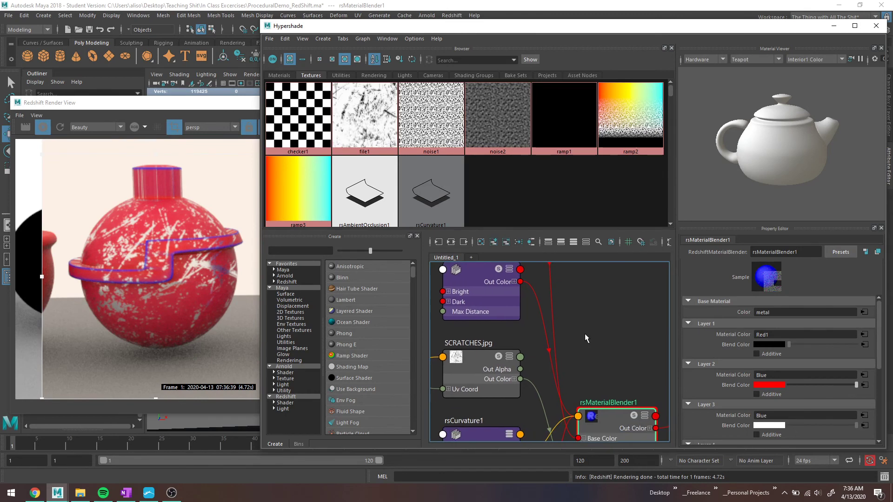
left_click(472, 282)
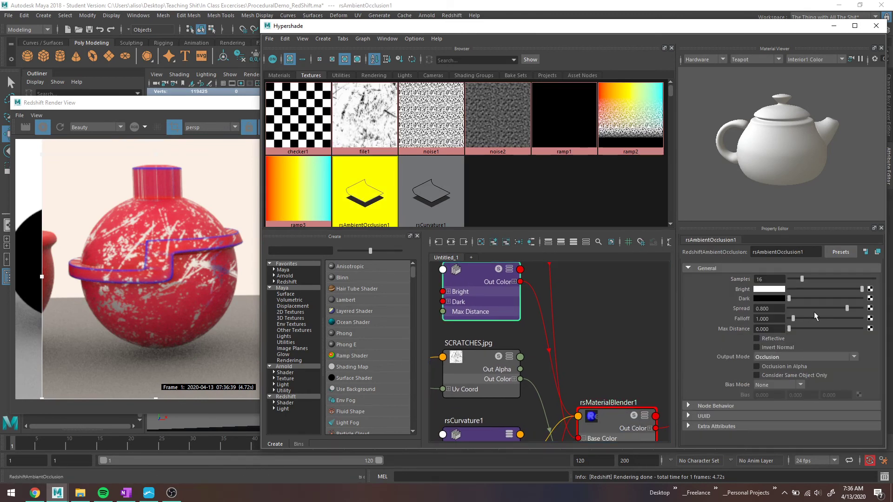
left_click_drag(849, 309, 863, 309)
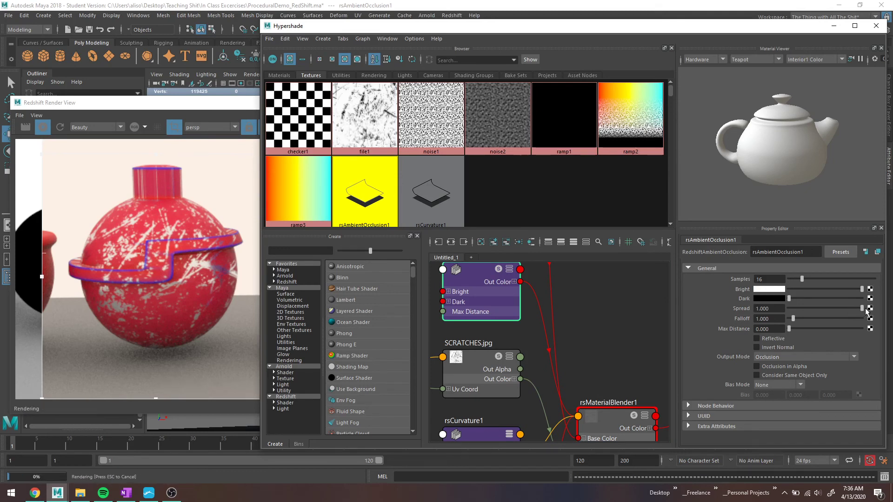
left_click_drag(794, 319, 792, 319)
- Extend the render region over the textured egg-shaped model in the Redshift Render View and inspect the blue layers on both models
left_click_drag(223, 103, 139, 101)
scroll(242, 365, "down", 2)
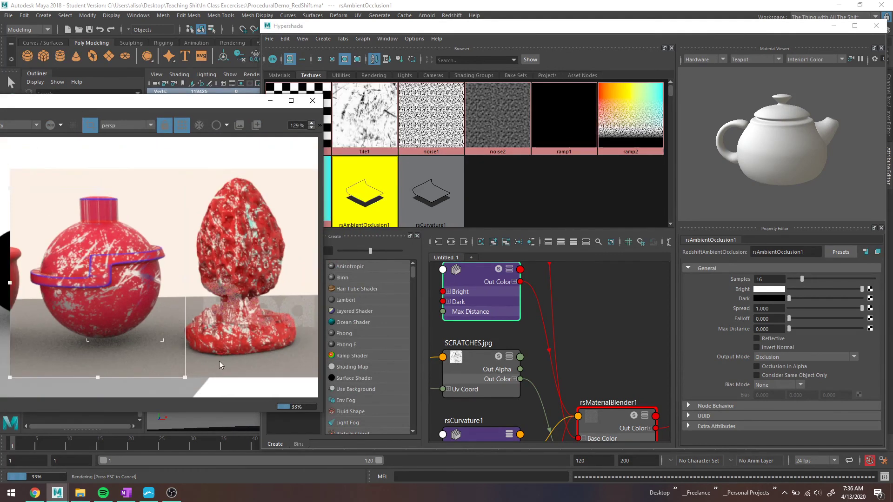
left_click_drag(185, 378, 321, 375)
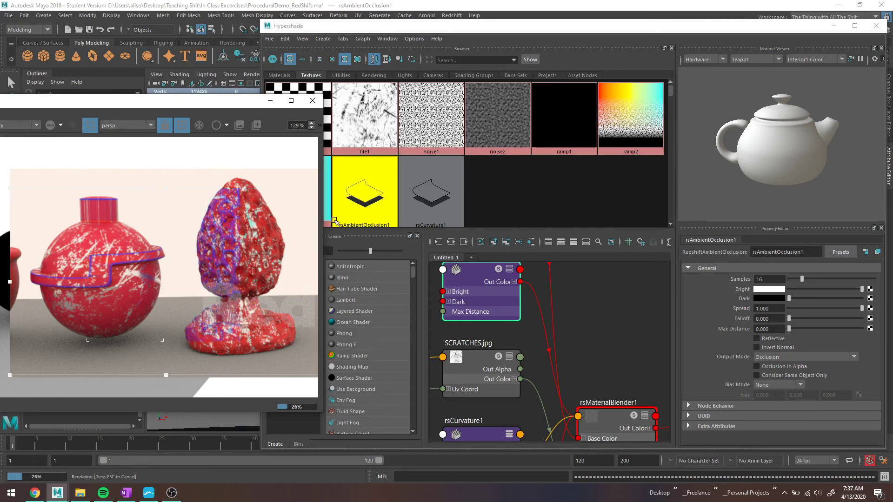
scroll(289, 230, "up", 3)
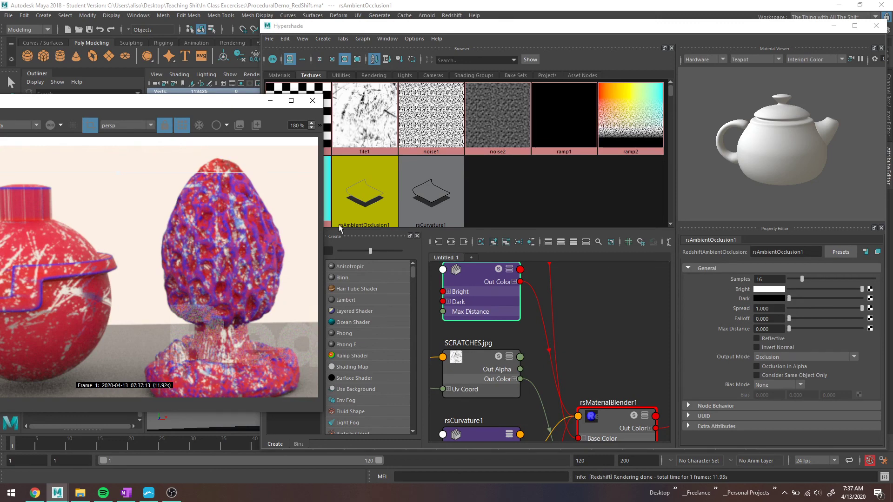
scroll(176, 278, "up", 2)
middle_click_drag(176, 279, 235, 252, "alt")
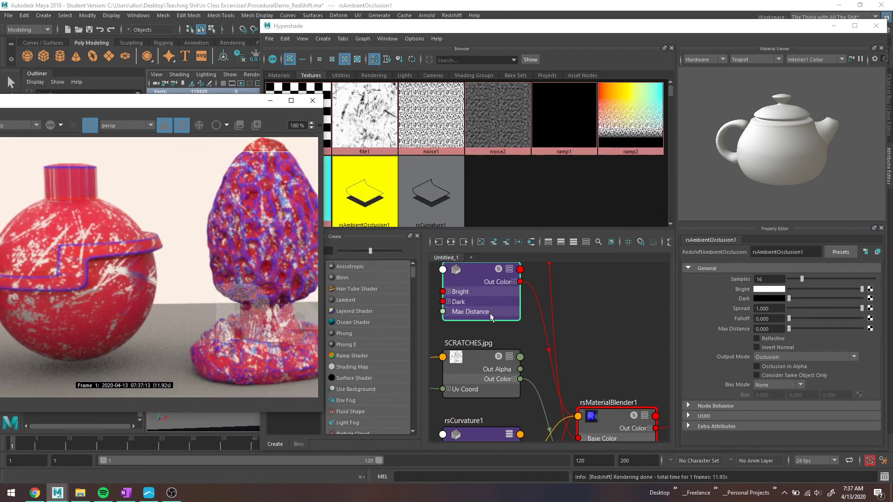